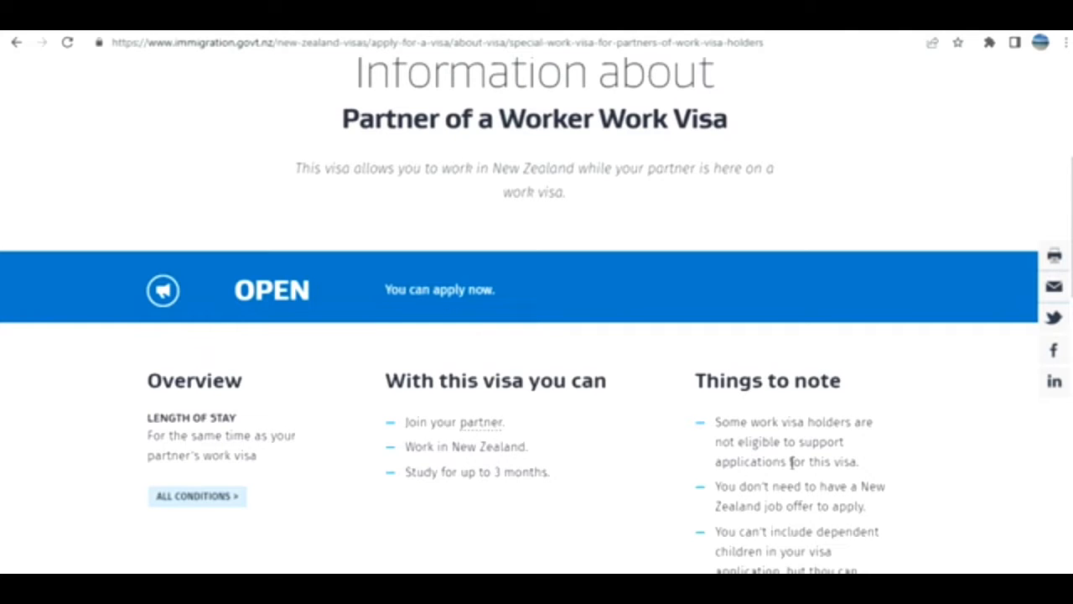
Review the overview, the visa entitlements and the things to note for the Partner of a Worker Work Visa
{"action": "scroll", "coordinate": [562, 348], "scroll_direction": "up", "scroll_amount": 1}
{"action": "scroll", "coordinate": [562, 348], "scroll_direction": "down", "scroll_amount": 1}
{"action": "left_click_drag", "start_coordinate": [500, 125], "coordinate": [596, 120]}
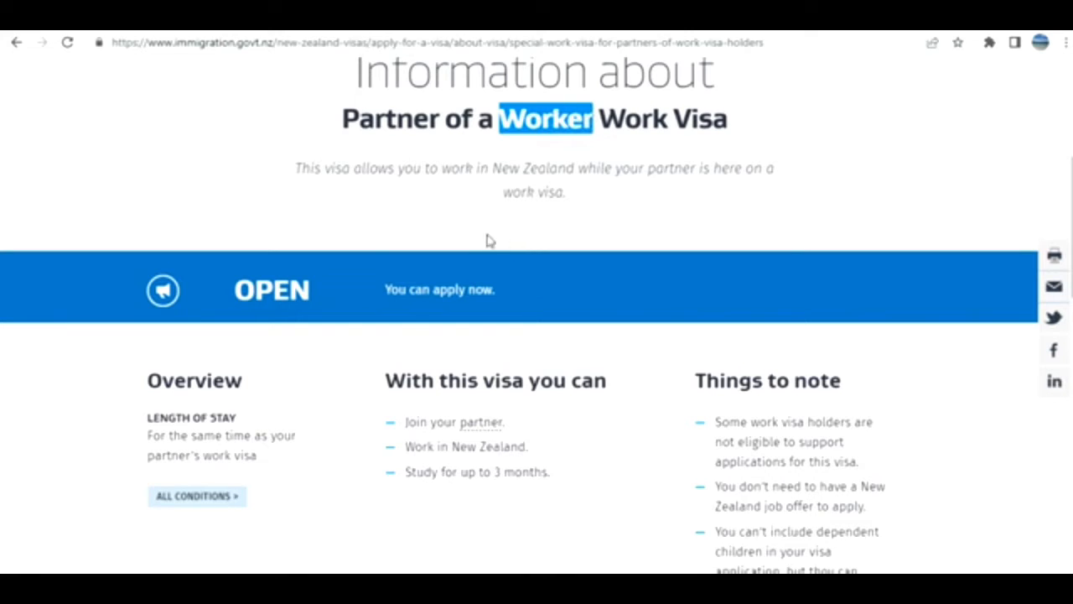
{"action": "scroll", "coordinate": [382, 391], "scroll_direction": "down", "scroll_amount": 4}
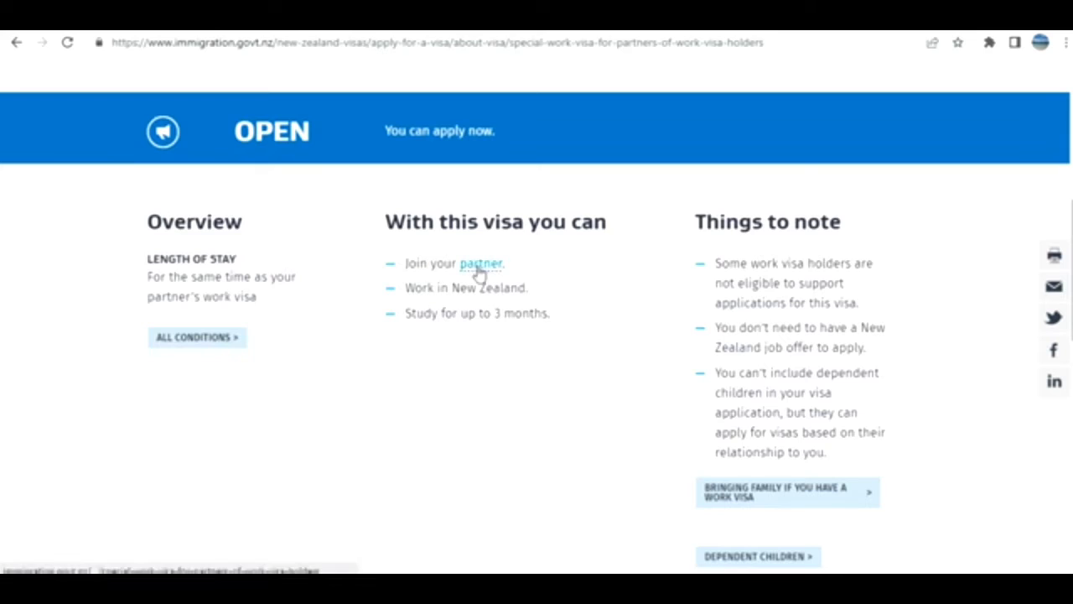
{"action": "left_click_drag", "start_coordinate": [523, 315], "coordinate": [490, 306]}
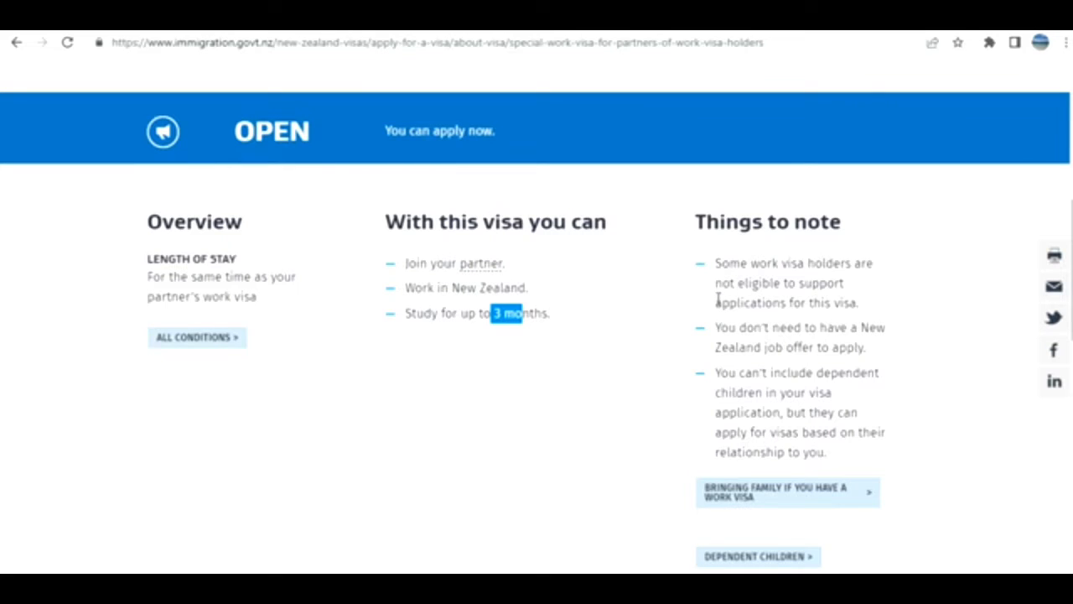
{"action": "scroll", "coordinate": [718, 299], "scroll_direction": "down", "scroll_amount": 1}
{"action": "left_click_drag", "start_coordinate": [721, 246], "coordinate": [839, 270]}
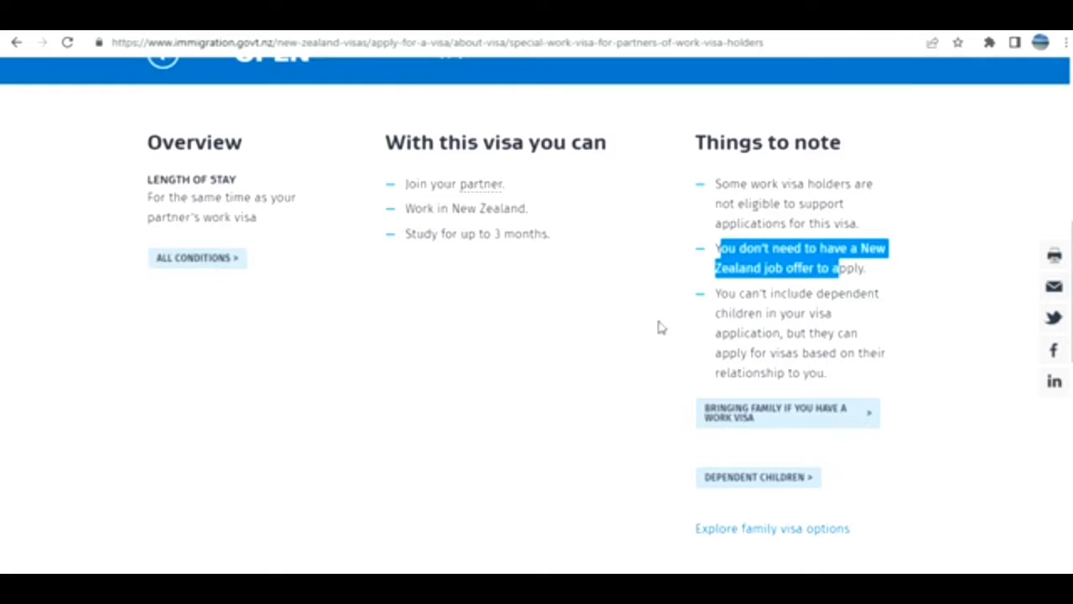
{"action": "scroll", "coordinate": [659, 328], "scroll_direction": "down", "scroll_amount": 4}
{"action": "scroll", "coordinate": [676, 361], "scroll_direction": "up", "scroll_amount": 3}
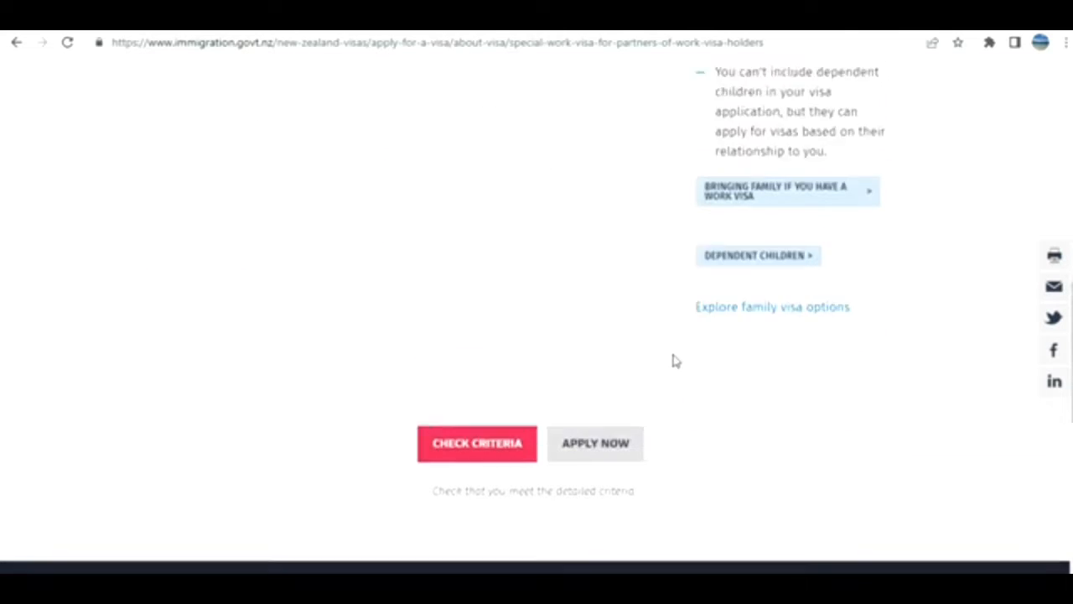
Choose to apply now for the partner visa and proceed to the account login for the online application
{"action": "scroll", "coordinate": [675, 361], "scroll_direction": "down", "scroll_amount": 2}
{"action": "scroll", "coordinate": [676, 361], "scroll_direction": "up", "scroll_amount": 4}
{"action": "scroll", "coordinate": [676, 361], "scroll_direction": "down", "scroll_amount": 4}
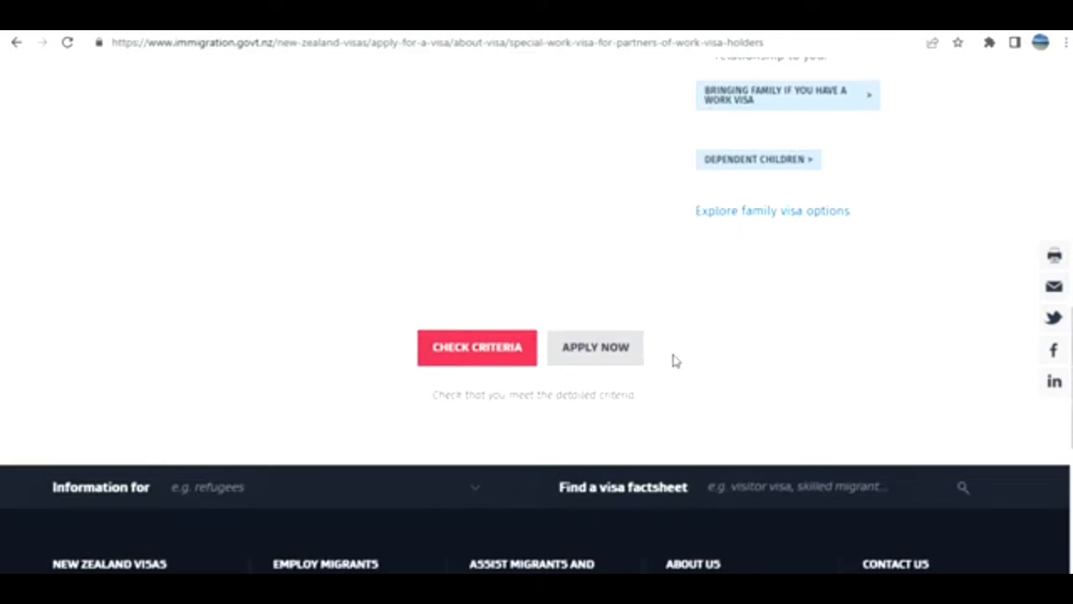
{"action": "left_click", "coordinate": [604, 355]}
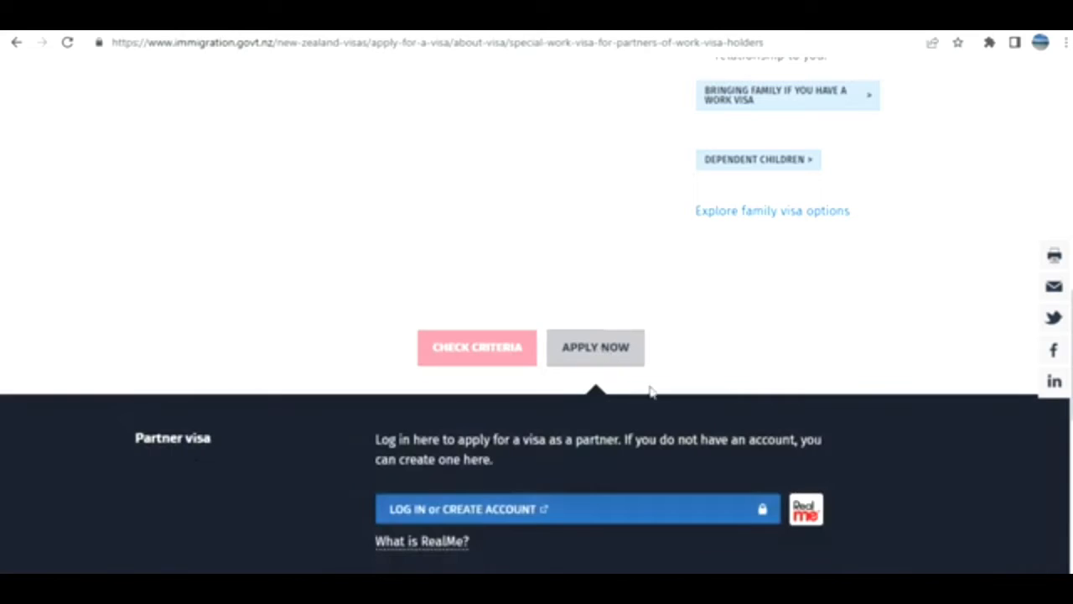
{"action": "left_click", "coordinate": [541, 513]}
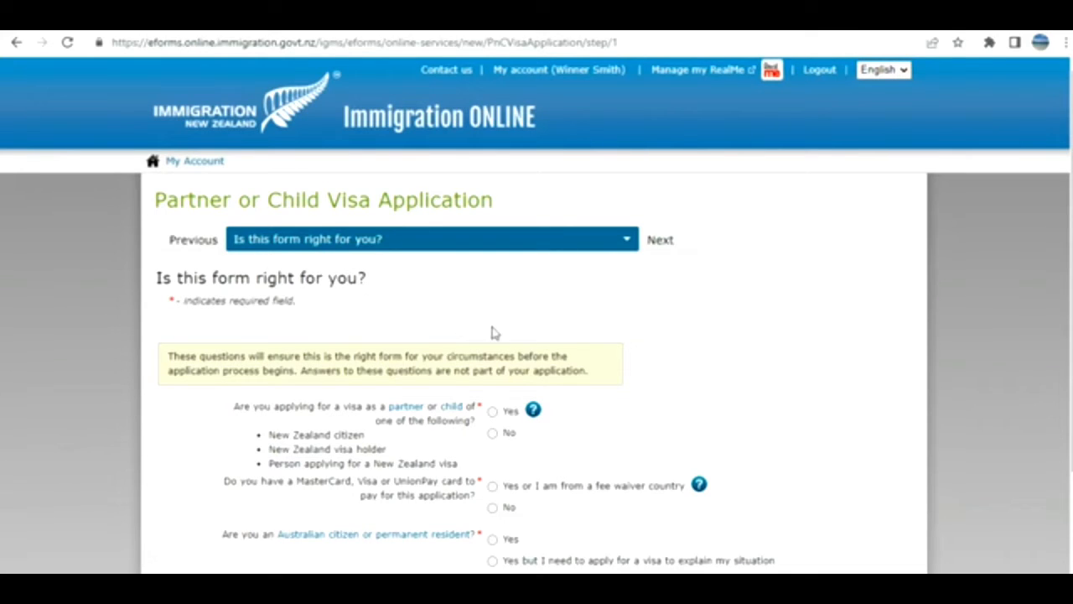
Answer Yes to applying as a partner or child, Yes to card payment and No to Australian citizenship, and start the application
{"action": "scroll", "coordinate": [492, 333], "scroll_direction": "down", "scroll_amount": 2}
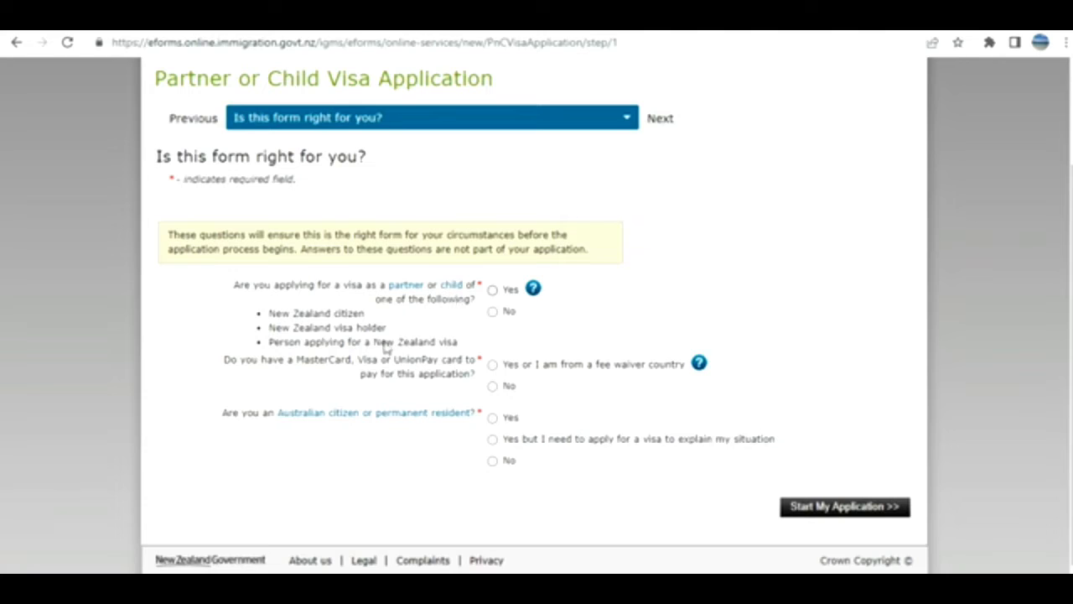
{"action": "left_click", "coordinate": [493, 291]}
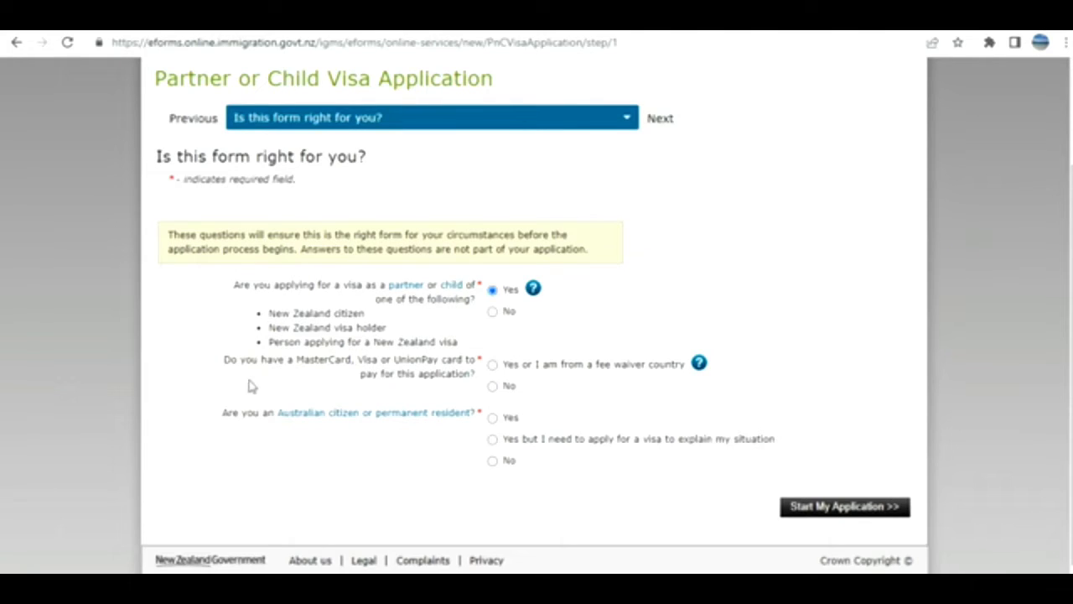
{"action": "left_click", "coordinate": [493, 367]}
{"action": "left_click", "coordinate": [493, 462]}
{"action": "left_click", "coordinate": [862, 517]}
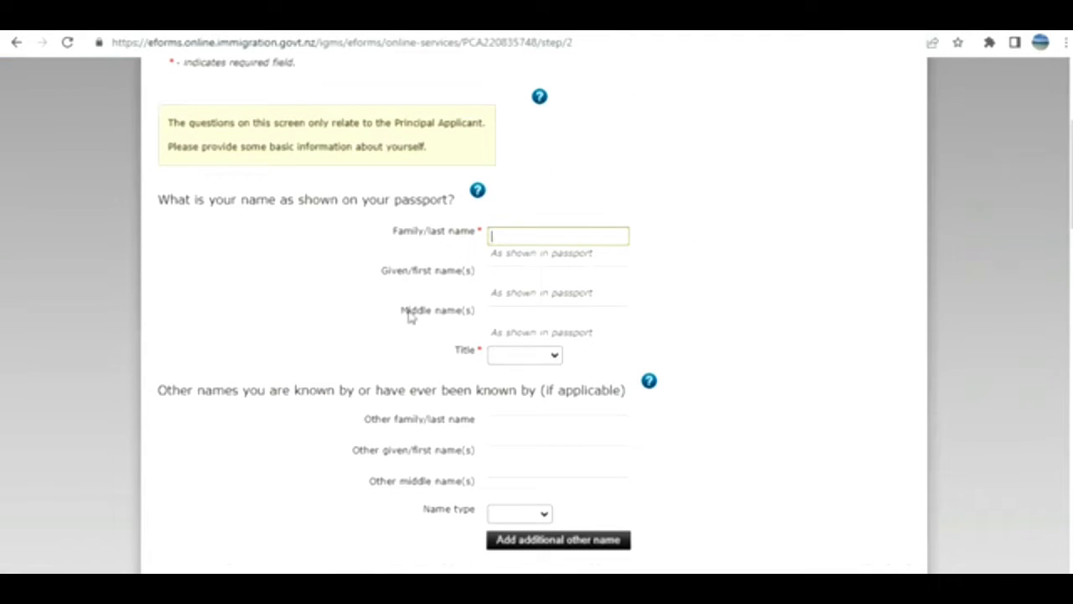
Set the applicant's title to Mrs in the passport name section
{"action": "left_click", "coordinate": [520, 354]}
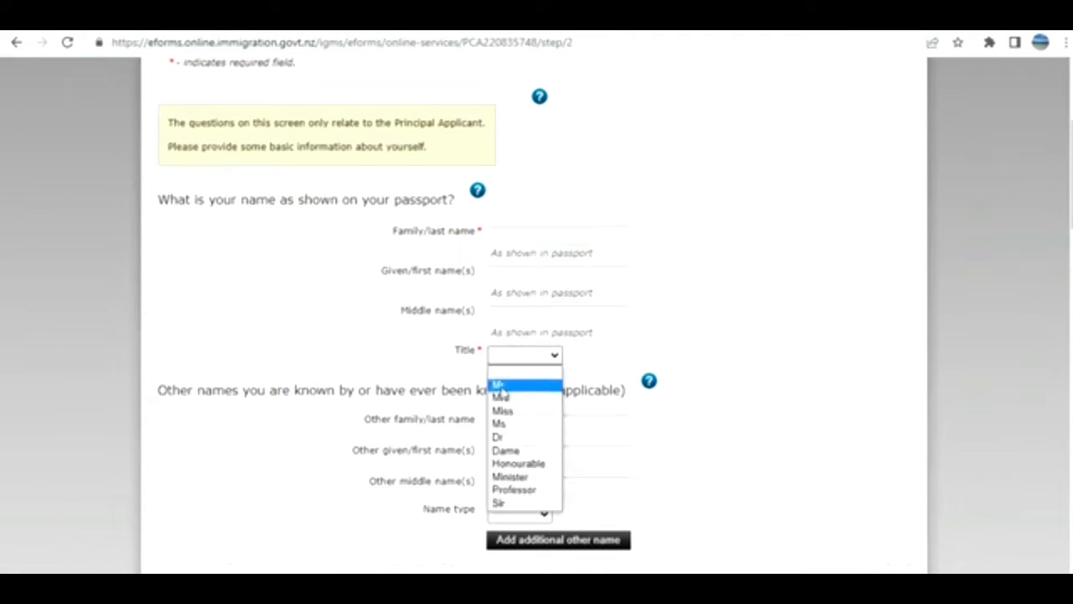
{"action": "left_click", "coordinate": [502, 397]}
{"action": "scroll", "coordinate": [342, 412], "scroll_direction": "down", "scroll_amount": 2}
{"action": "scroll", "coordinate": [342, 411], "scroll_direction": "down", "scroll_amount": 5}
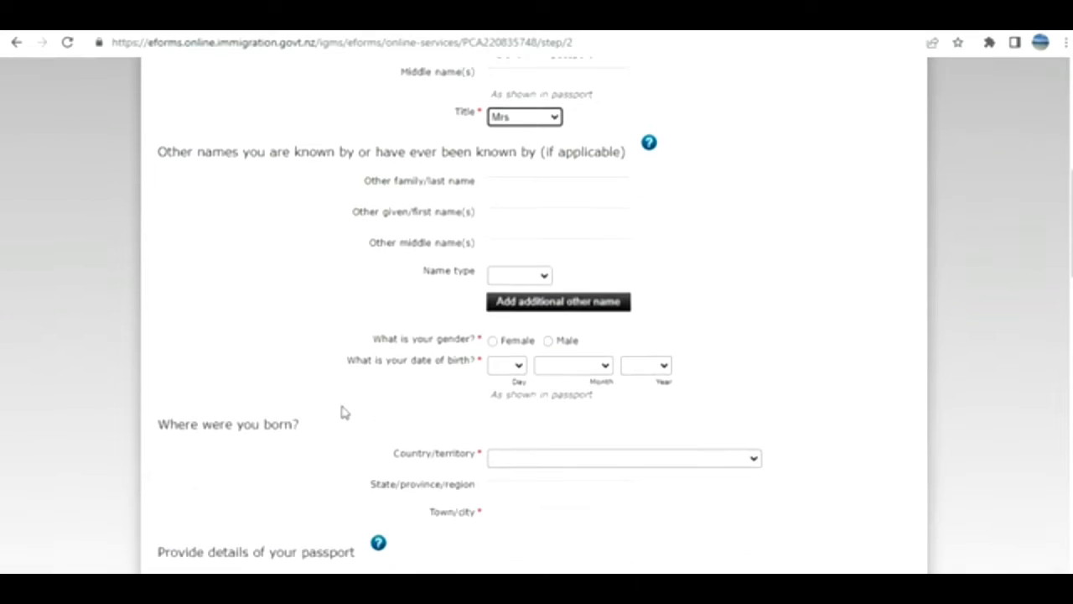
Answer No to having previously applied for a New Zealand visa and set the partnership status to Married / in civil union
{"action": "scroll", "coordinate": [342, 412], "scroll_direction": "down", "scroll_amount": 1}
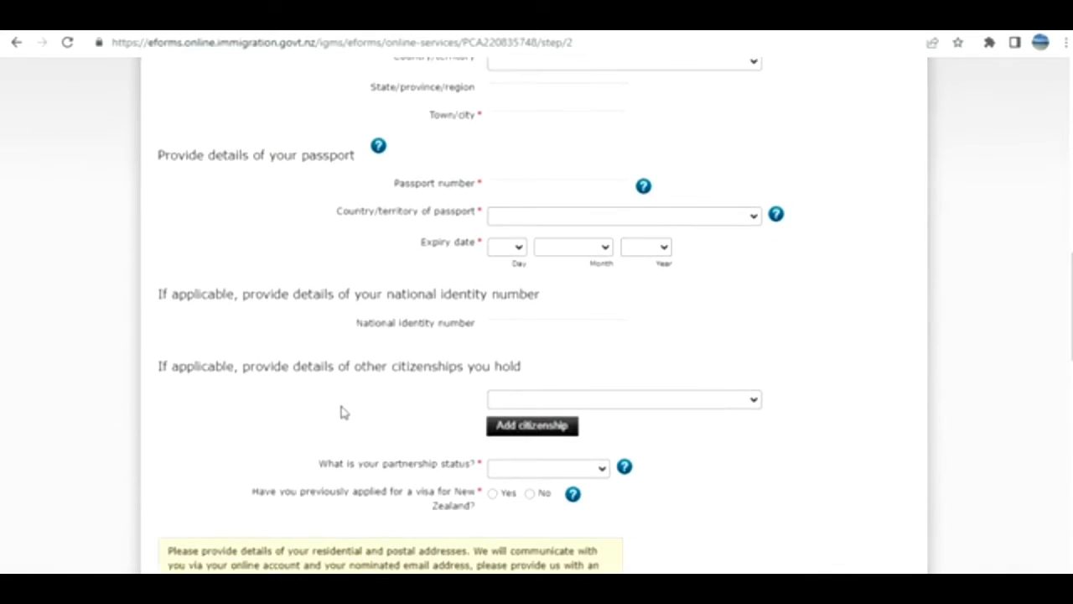
{"action": "scroll", "coordinate": [431, 407], "scroll_direction": "down", "scroll_amount": 2}
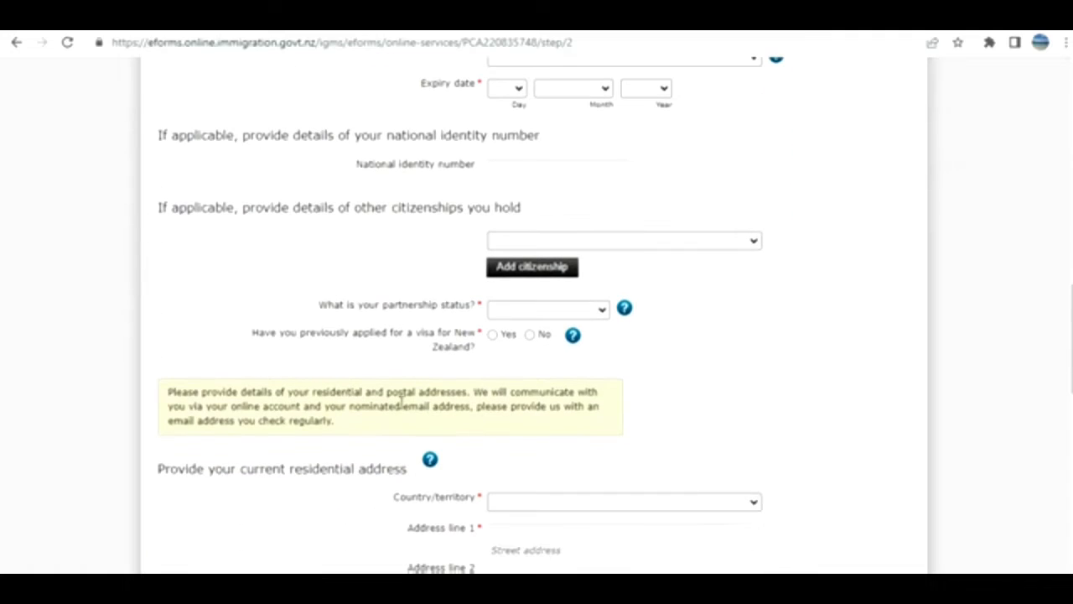
{"action": "left_click", "coordinate": [529, 334]}
{"action": "left_click", "coordinate": [561, 312]}
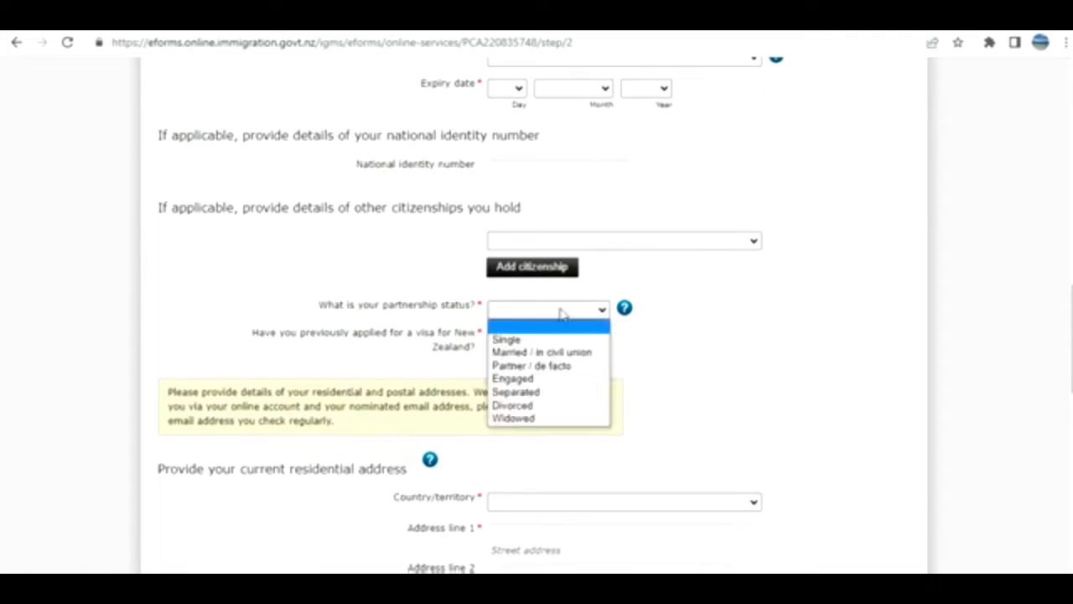
{"action": "left_click", "coordinate": [514, 354]}
Answer No to the group application, and Yes to having the same postal address and being in the residential country at submission
{"action": "scroll", "coordinate": [248, 375], "scroll_direction": "down", "scroll_amount": 4}
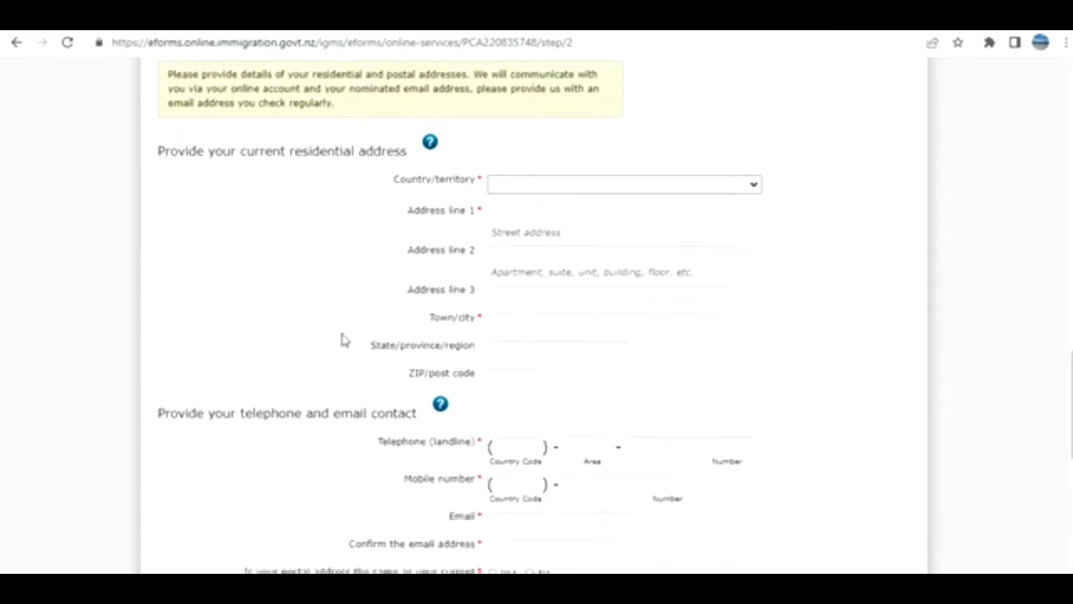
{"action": "scroll", "coordinate": [342, 340], "scroll_direction": "down", "scroll_amount": 2}
{"action": "scroll", "coordinate": [341, 339], "scroll_direction": "down", "scroll_amount": 1}
{"action": "scroll", "coordinate": [433, 403], "scroll_direction": "down", "scroll_amount": 2}
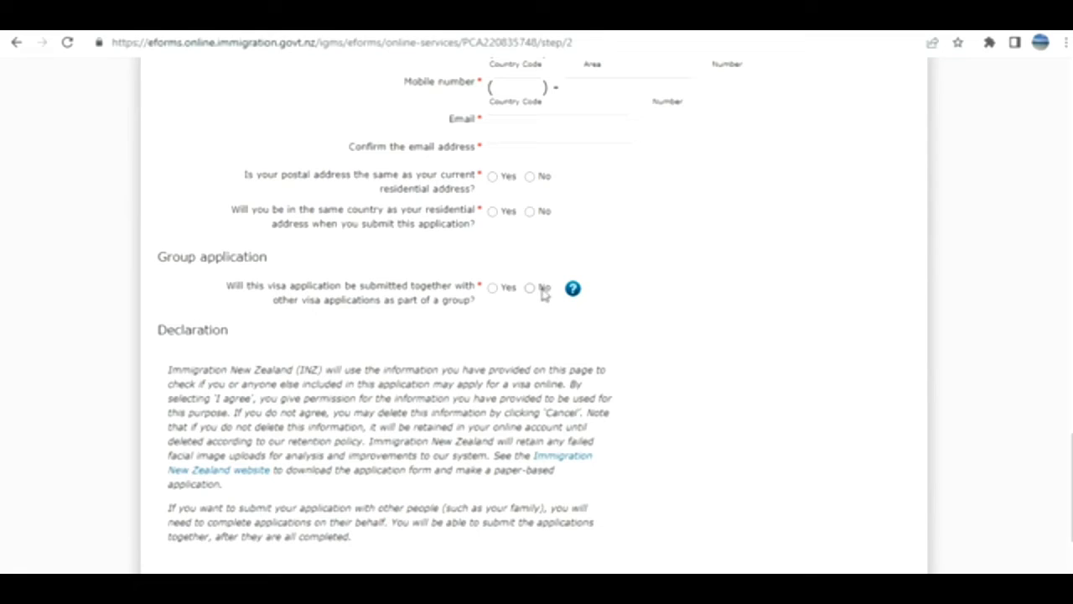
{"action": "left_click", "coordinate": [541, 290]}
{"action": "left_click", "coordinate": [493, 177]}
{"action": "left_click", "coordinate": [494, 212]}
Check the entered answers, agree to the declaration and continue to the Visa Details page
{"action": "scroll", "coordinate": [408, 330], "scroll_direction": "up", "scroll_amount": 7}
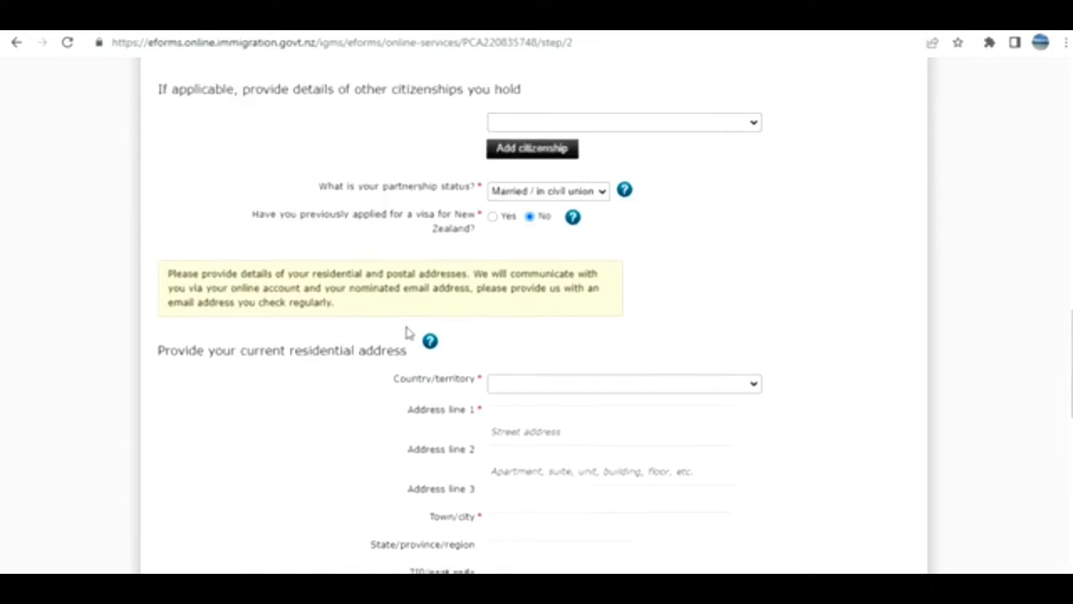
{"action": "scroll", "coordinate": [408, 332], "scroll_direction": "up", "scroll_amount": 3}
{"action": "scroll", "coordinate": [383, 330], "scroll_direction": "down", "scroll_amount": 12}
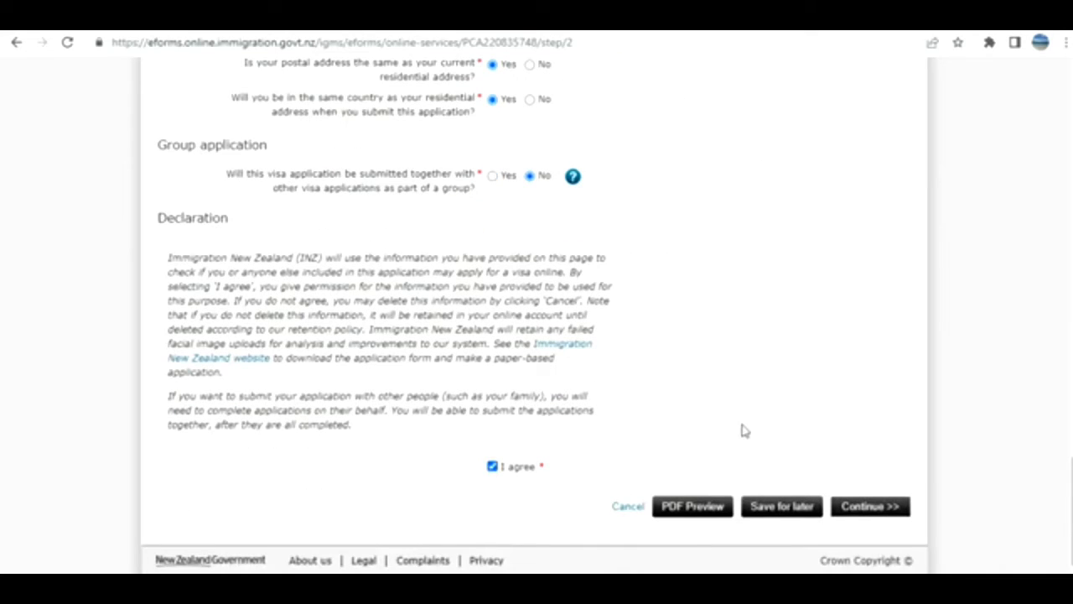
{"action": "scroll", "coordinate": [746, 432], "scroll_direction": "up", "scroll_amount": 20}
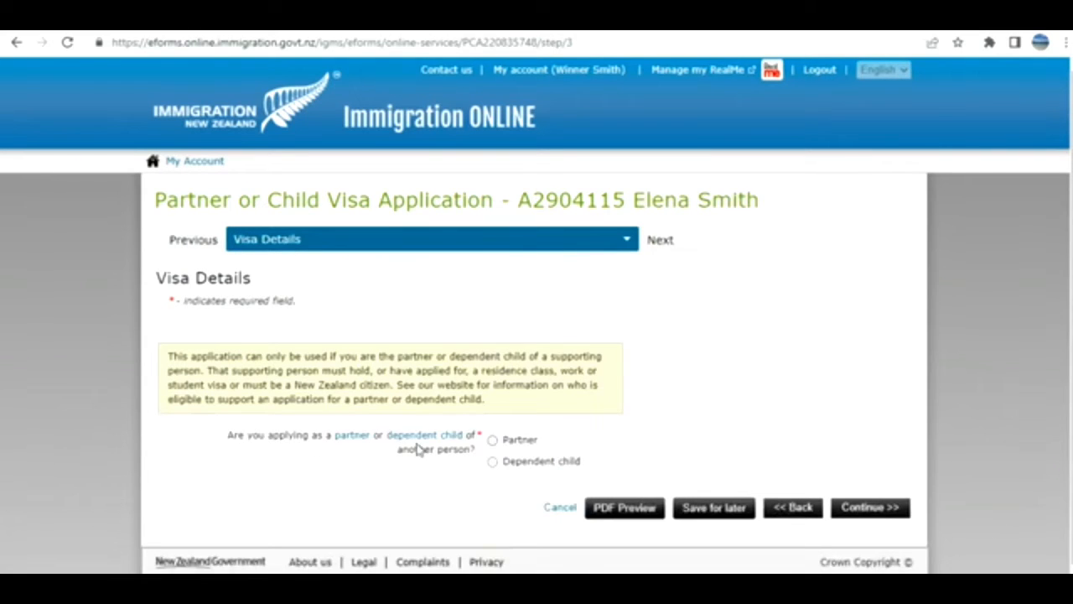
Select Partner as the applicant's relationship to the supporting person and Work Visa as the visa type
{"action": "left_click", "coordinate": [493, 439]}
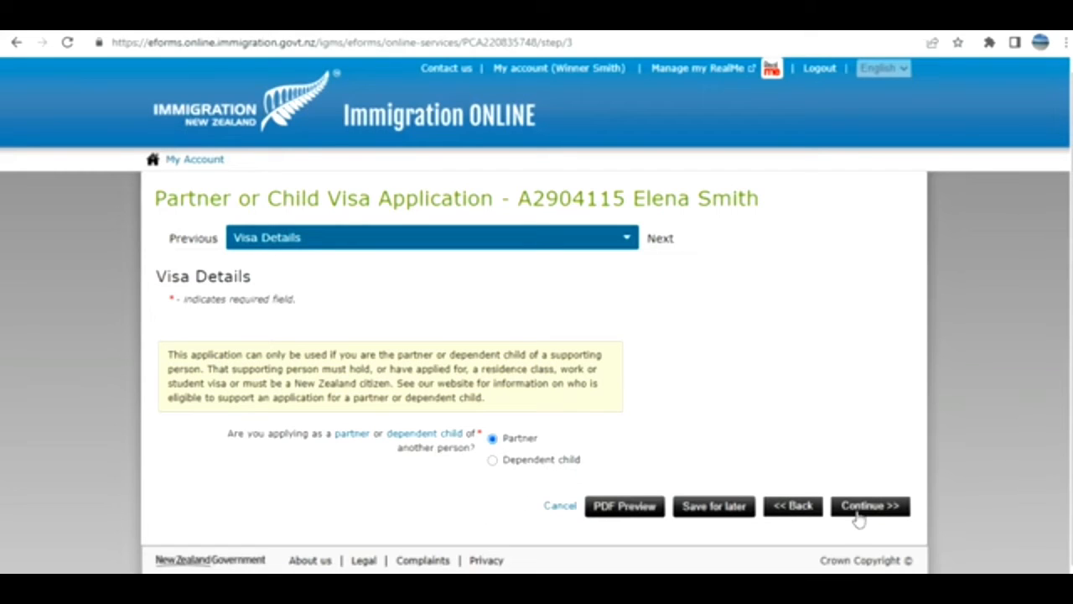
{"action": "left_click", "coordinate": [860, 508]}
{"action": "scroll", "coordinate": [839, 485], "scroll_direction": "down", "scroll_amount": 3}
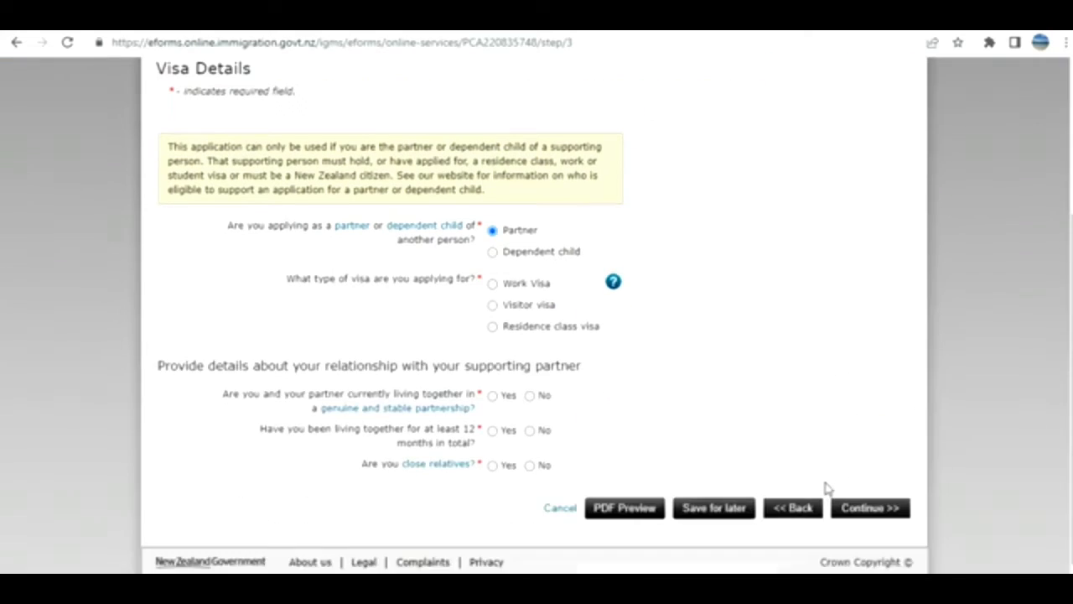
{"action": "left_click", "coordinate": [493, 283]}
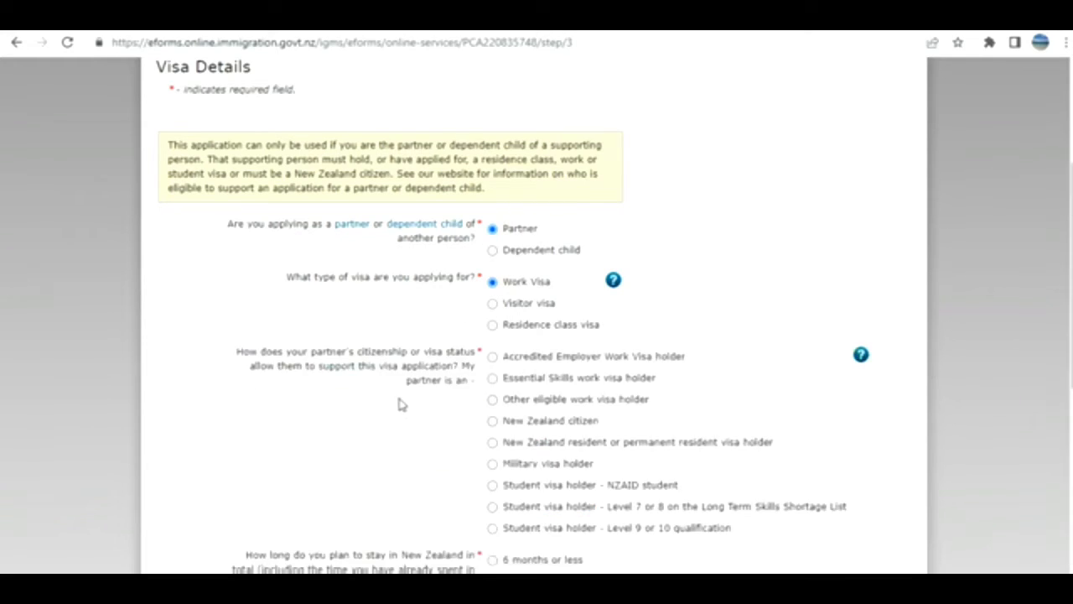
Choose Other eligible work visa holder as the partner's status, a stay of 24 months or more, and financial support from the sponsor
{"action": "scroll", "coordinate": [511, 394], "scroll_direction": "down", "scroll_amount": 2}
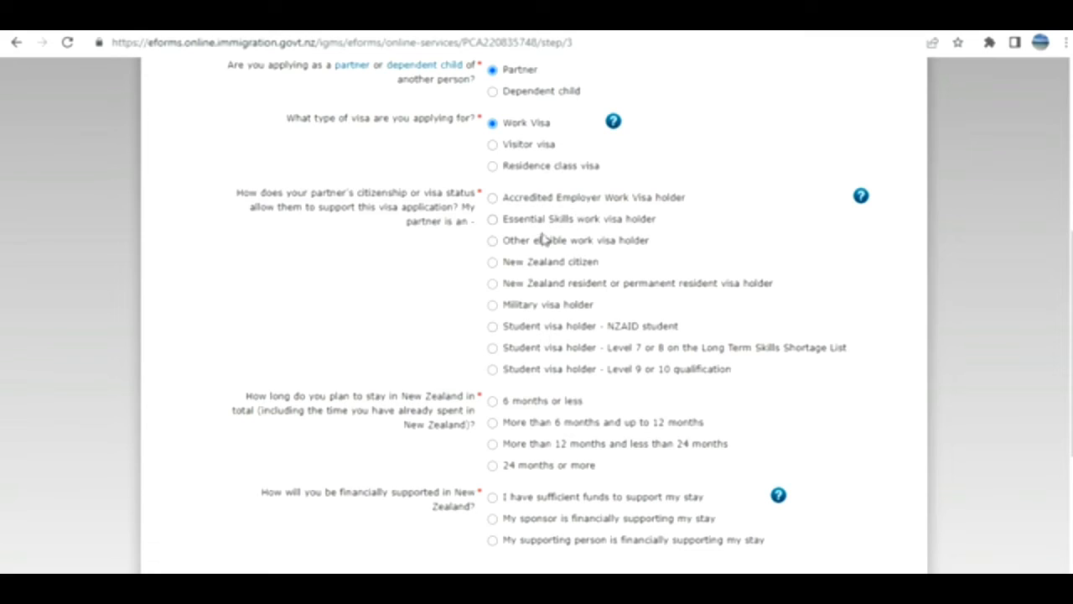
{"action": "left_click", "coordinate": [492, 240]}
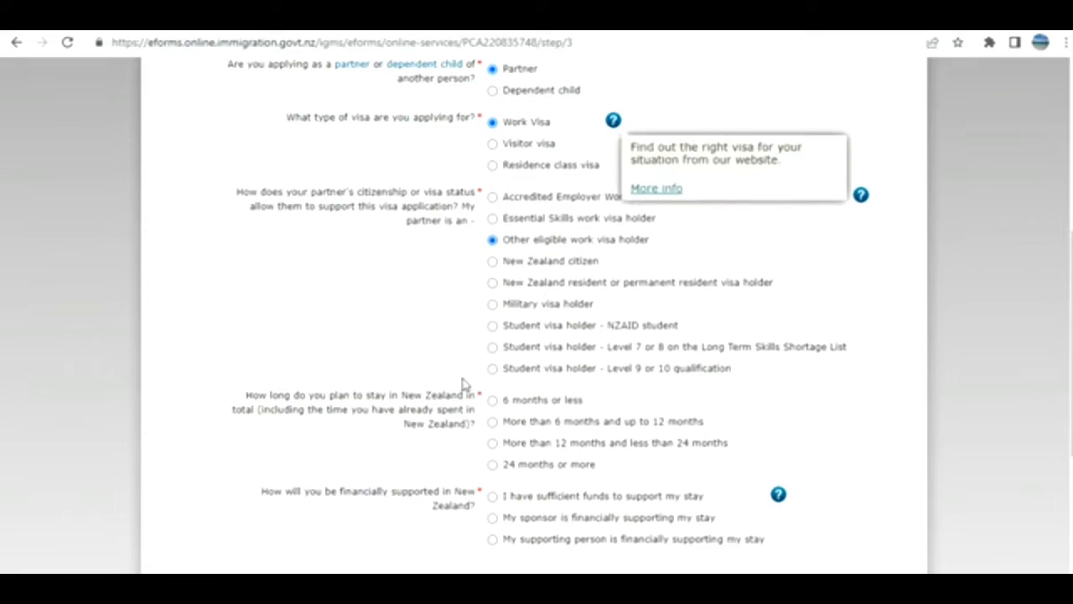
{"action": "scroll", "coordinate": [462, 382], "scroll_direction": "down", "scroll_amount": 2}
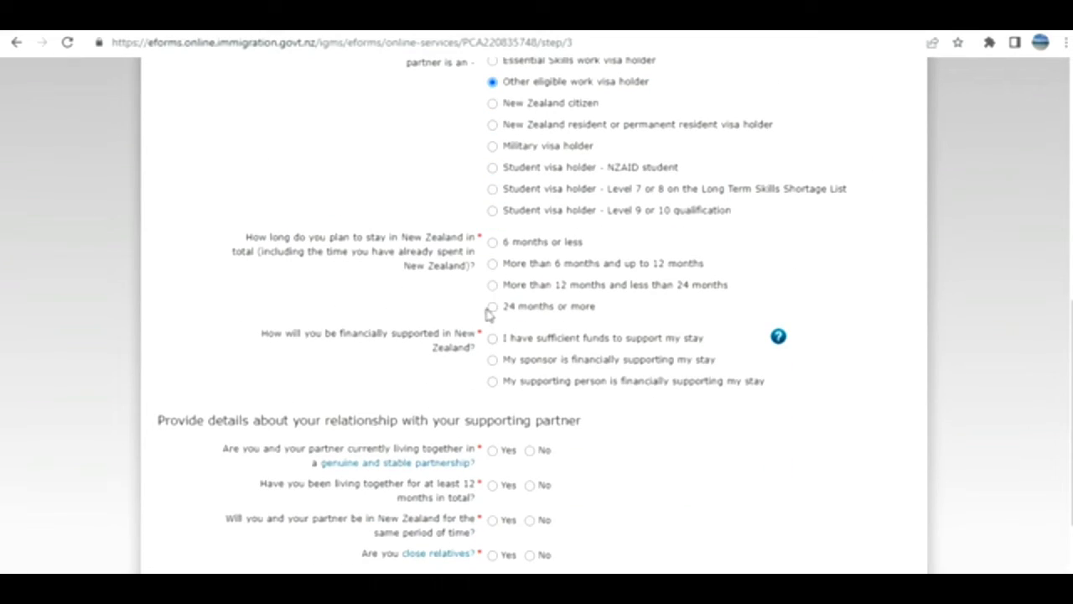
{"action": "scroll", "coordinate": [428, 310], "scroll_direction": "down", "scroll_amount": 2}
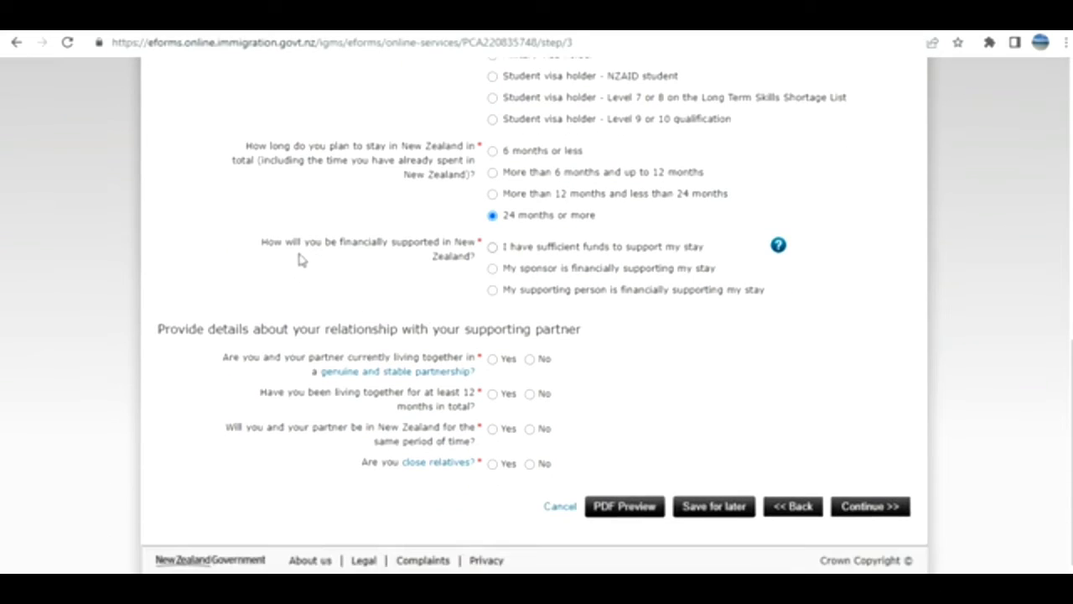
{"action": "left_click", "coordinate": [492, 268]}
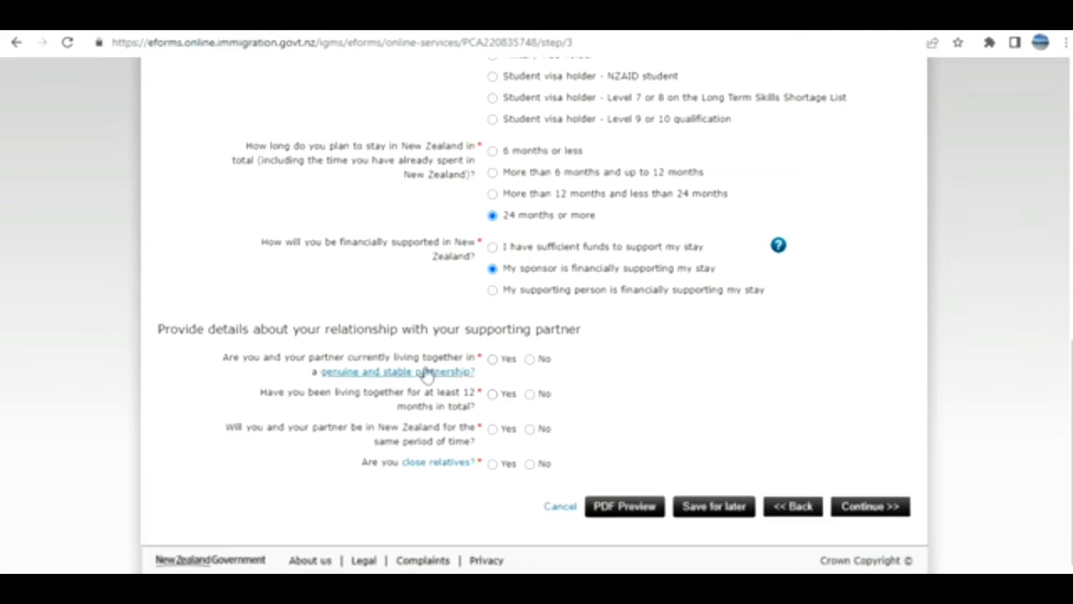
Answer Yes to living together and to at least 12 months together, No to being close relatives, and continue to Supporting Person Details
{"action": "left_click", "coordinate": [492, 359]}
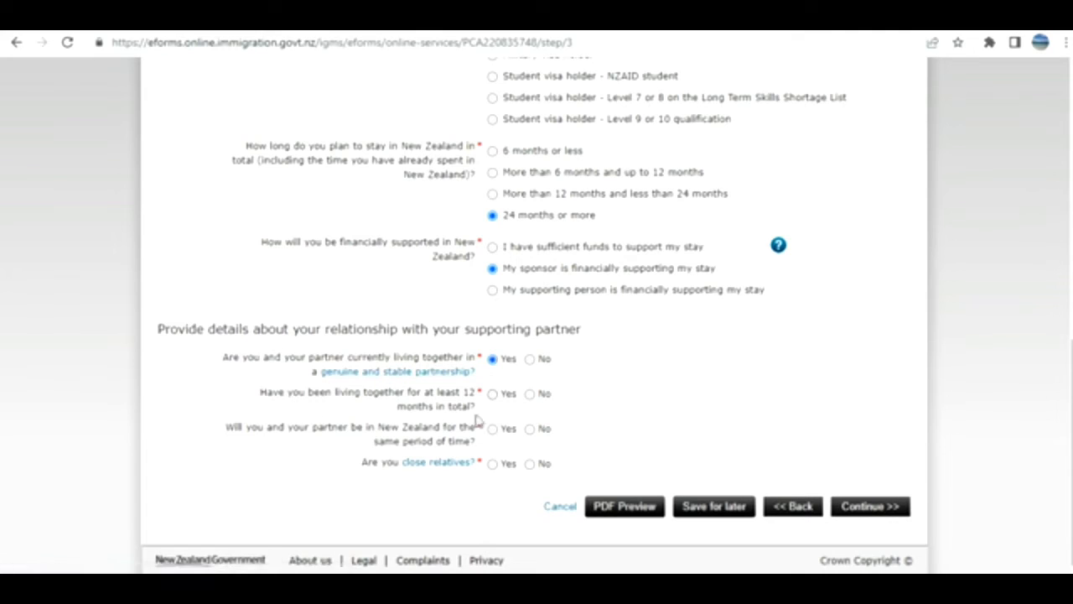
{"action": "left_click", "coordinate": [493, 394]}
{"action": "left_click", "coordinate": [530, 464]}
{"action": "left_click", "coordinate": [853, 515]}
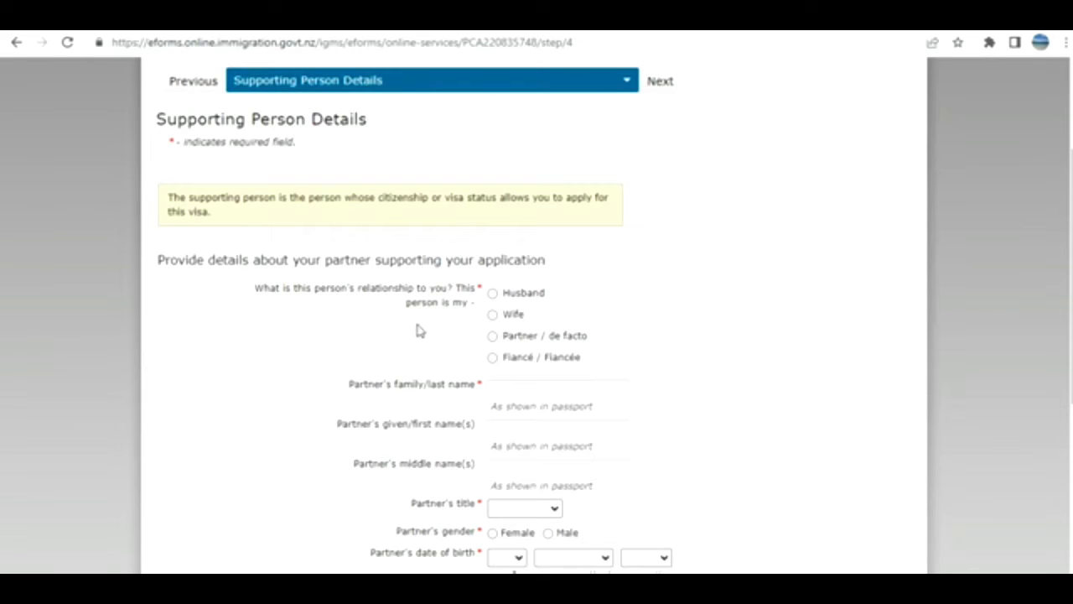
Set the supporting person's relationship to Husband and answer No to the partner needing police certificates from other countries
{"action": "left_click", "coordinate": [493, 295]}
{"action": "scroll", "coordinate": [359, 374], "scroll_direction": "down", "scroll_amount": 2}
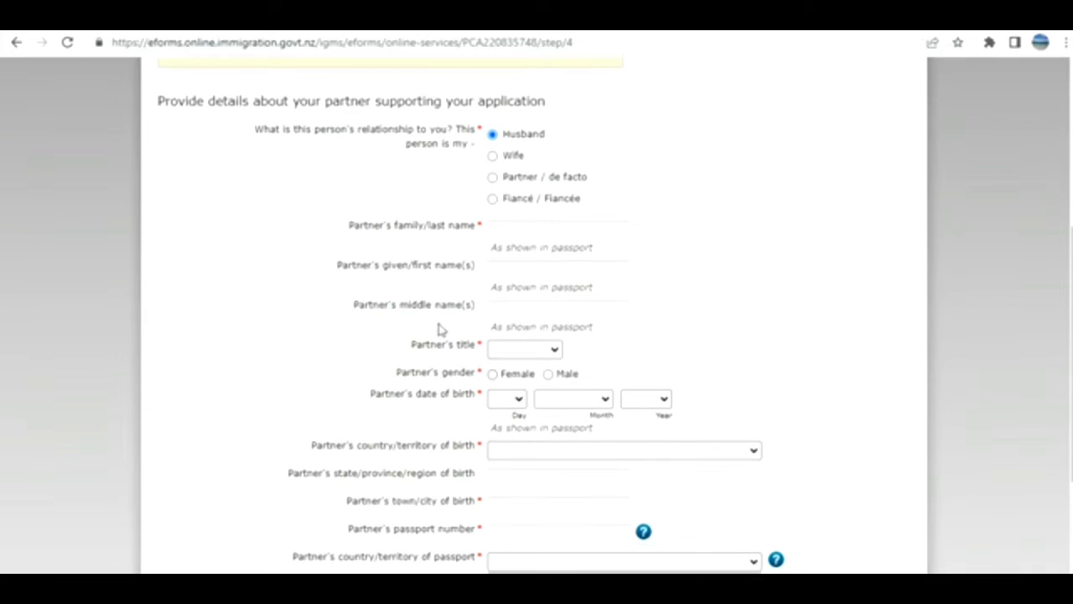
{"action": "scroll", "coordinate": [440, 328], "scroll_direction": "down", "scroll_amount": 2}
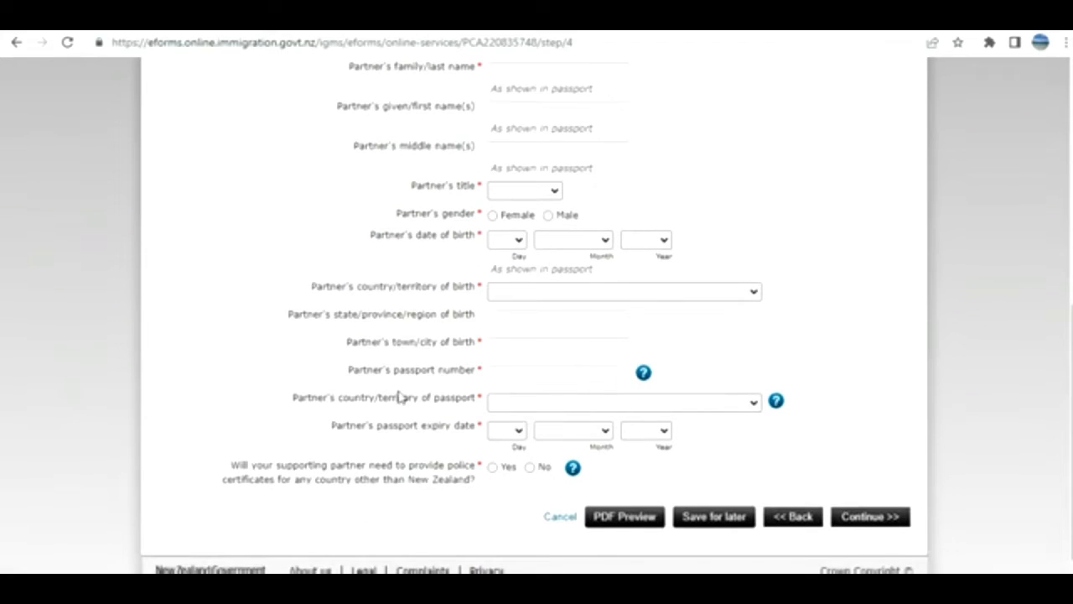
{"action": "scroll", "coordinate": [388, 410], "scroll_direction": "down", "scroll_amount": 1}
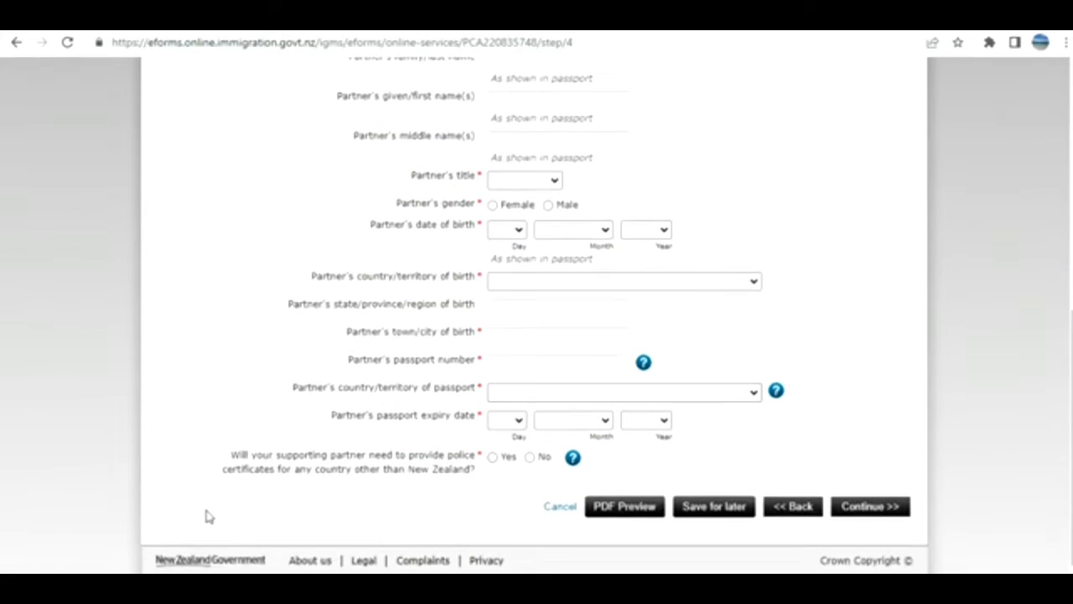
{"action": "left_click", "coordinate": [529, 457]}
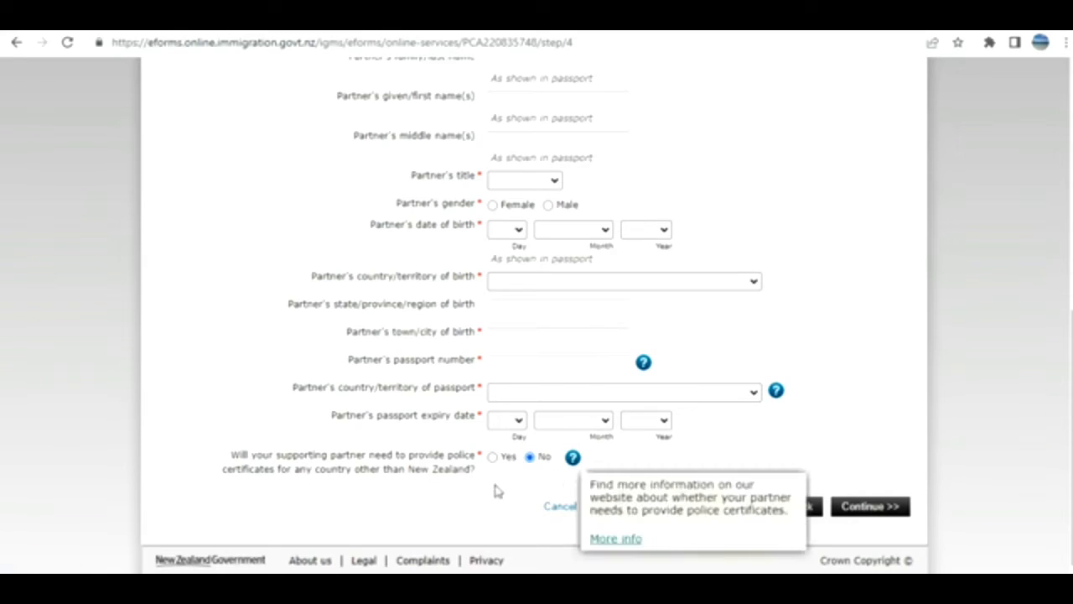
Move on to the health details and answer No to tuberculosis, renal dialysis, hospital care, residential care and pregnancy
{"action": "scroll", "coordinate": [504, 512], "scroll_direction": "up", "scroll_amount": 5}
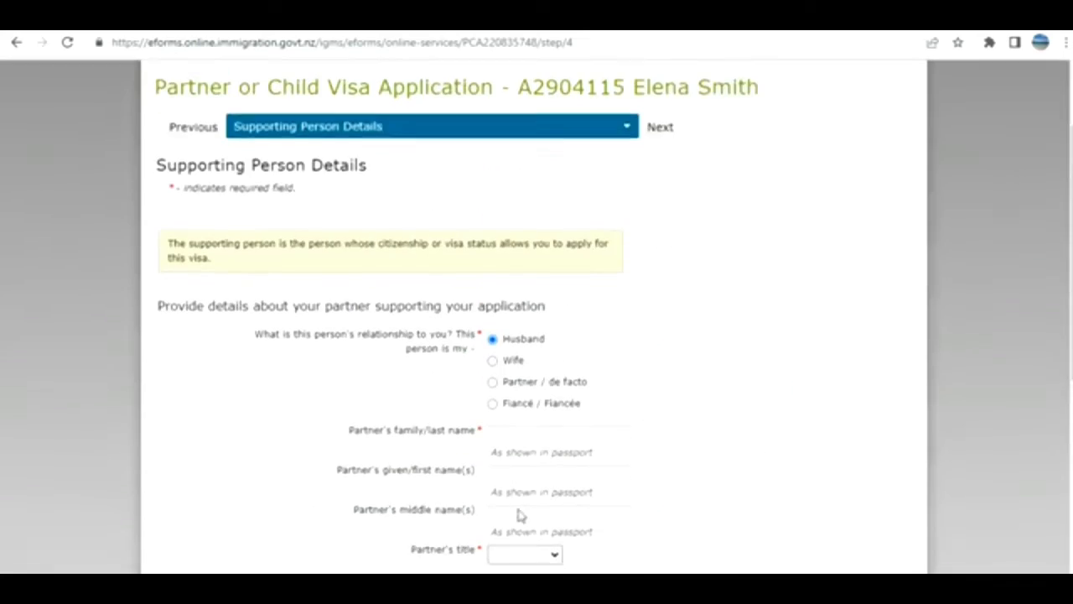
{"action": "scroll", "coordinate": [521, 514], "scroll_direction": "down", "scroll_amount": 5}
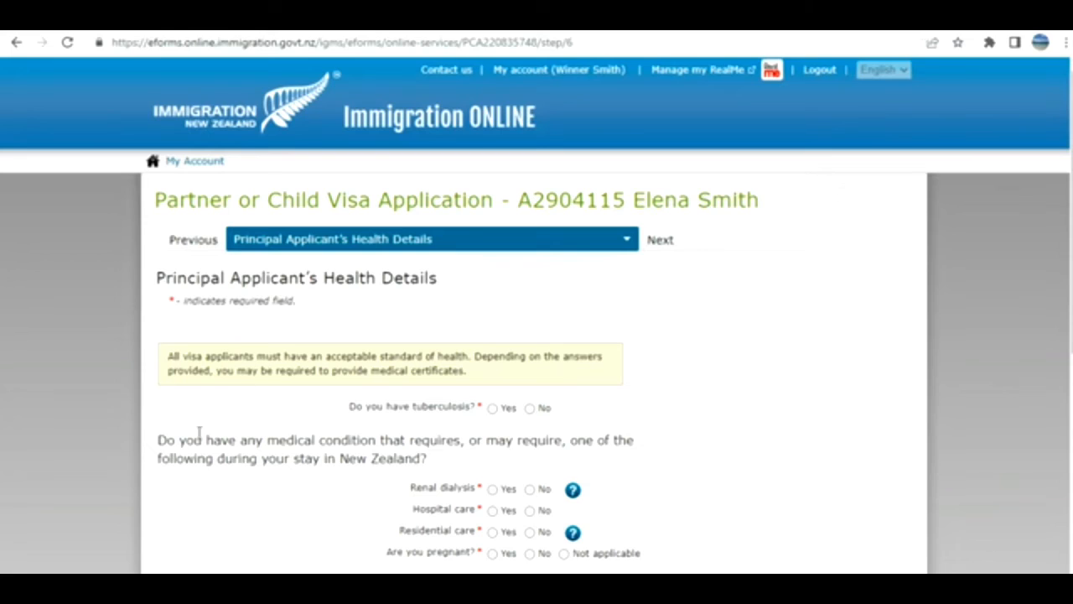
{"action": "scroll", "coordinate": [196, 437], "scroll_direction": "down", "scroll_amount": 2}
{"action": "left_click", "coordinate": [530, 249]}
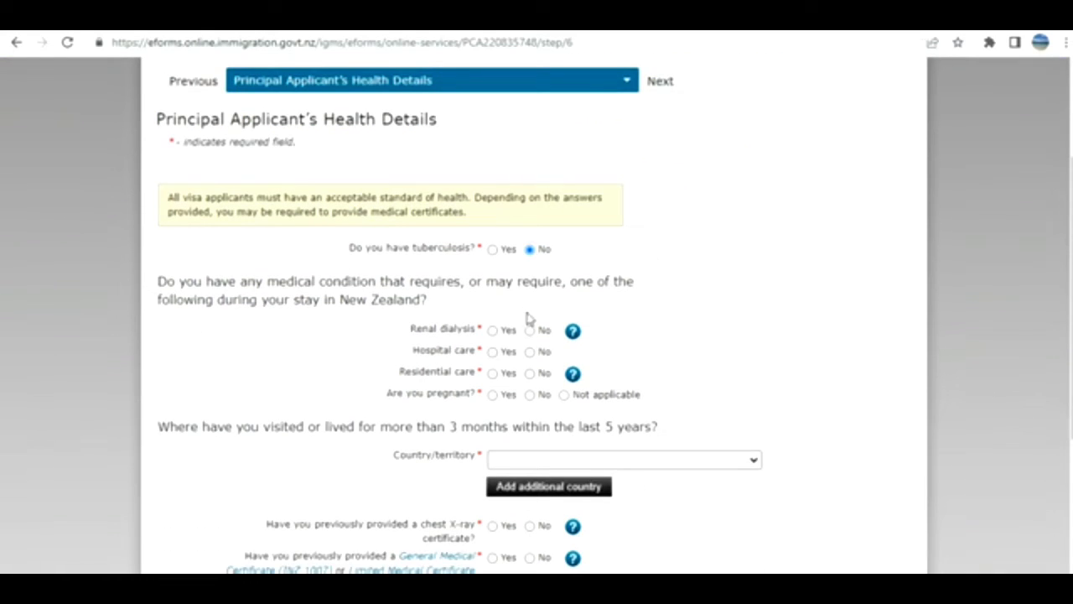
{"action": "left_click", "coordinate": [530, 330]}
{"action": "left_click", "coordinate": [530, 351]}
{"action": "left_click", "coordinate": [530, 373]}
{"action": "left_click", "coordinate": [530, 394]}
Select India as the country visited or lived in for more than 3 months within the last 5 years
{"action": "scroll", "coordinate": [508, 428], "scroll_direction": "down", "scroll_amount": 2}
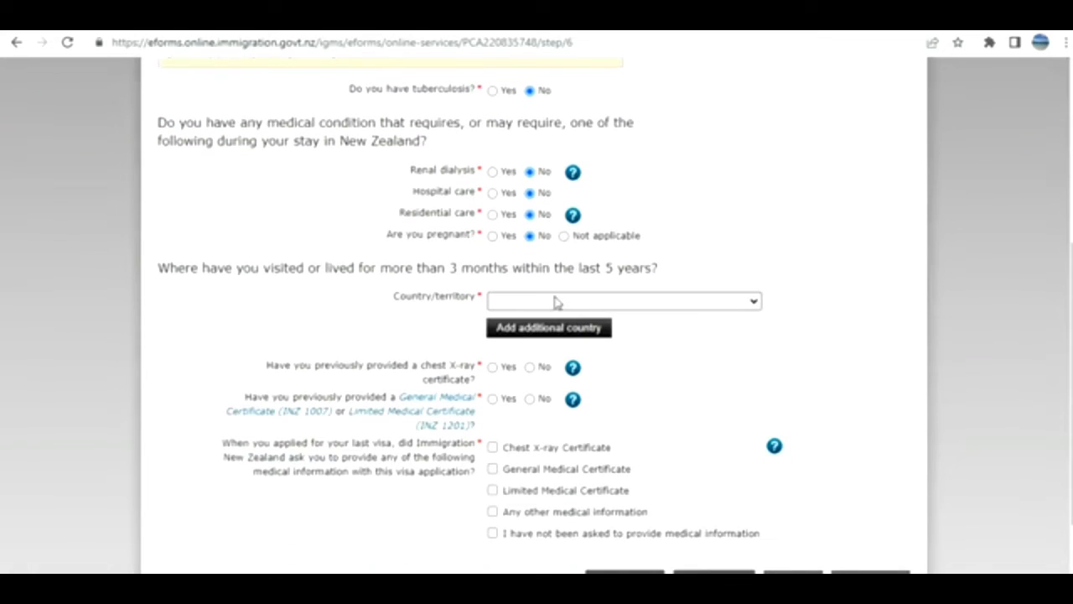
{"action": "left_click", "coordinate": [555, 303]}
{"action": "type", "text": "india"}
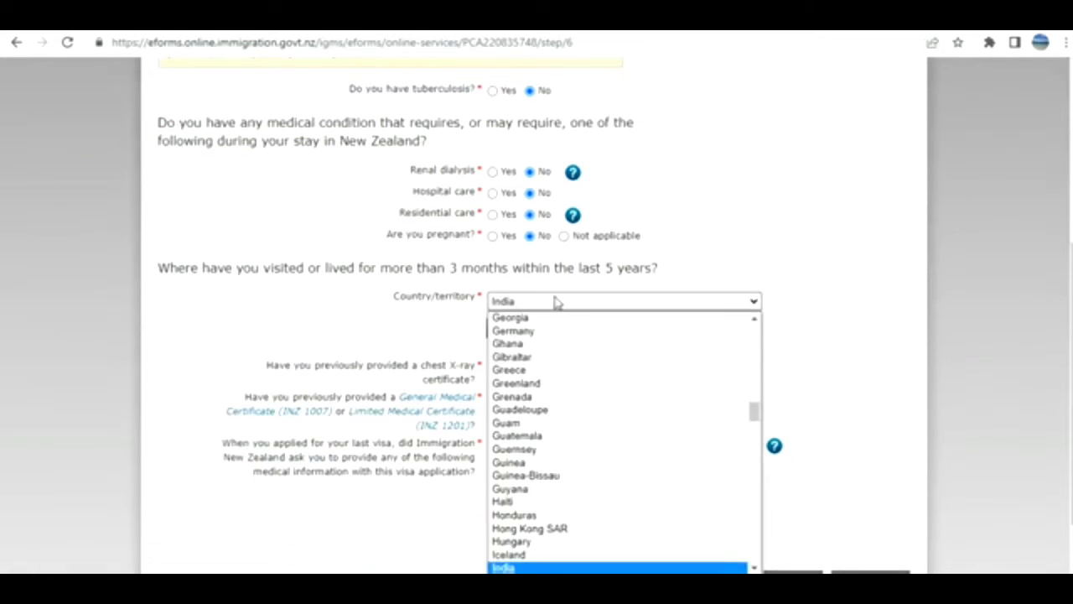
{"action": "key", "text": "Return"}
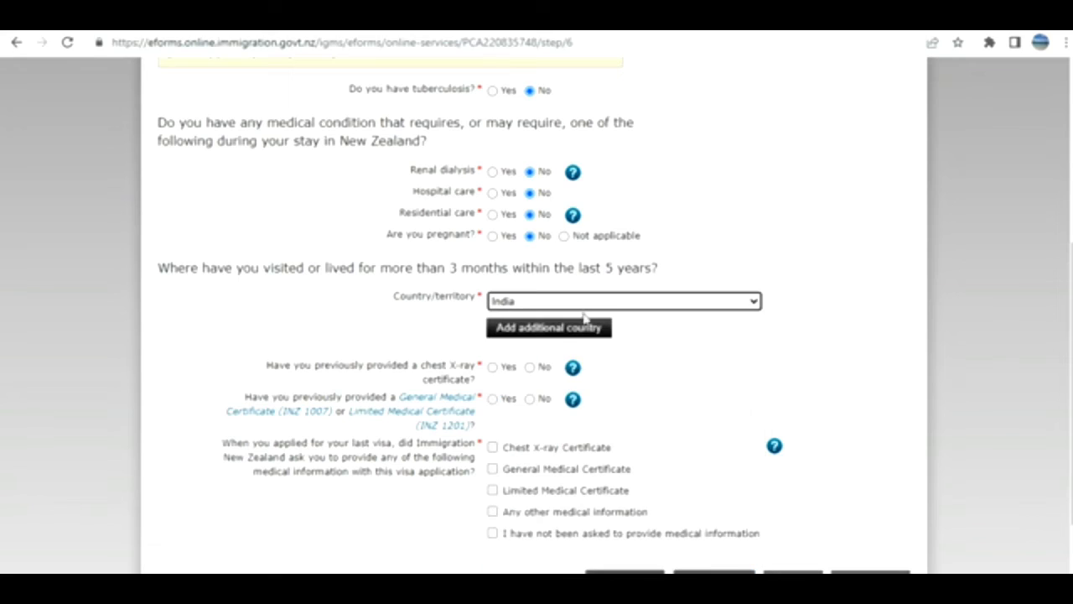
Answer No to a previous chest X-ray certificate, select not having been asked for medical information, and continue to the character details
{"action": "scroll", "coordinate": [767, 432], "scroll_direction": "down", "scroll_amount": 2}
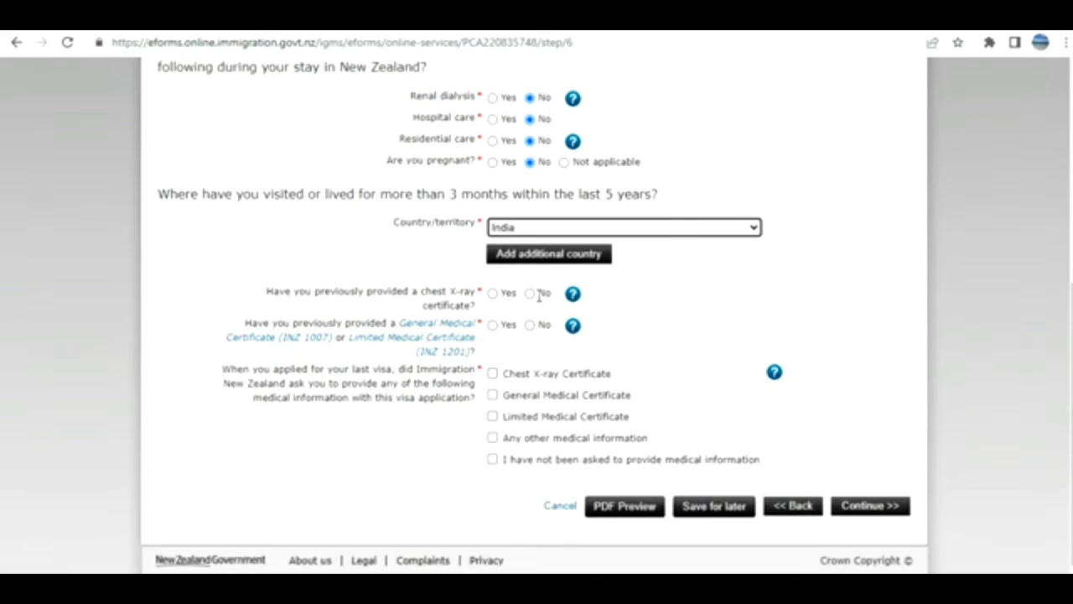
{"action": "left_click", "coordinate": [529, 293]}
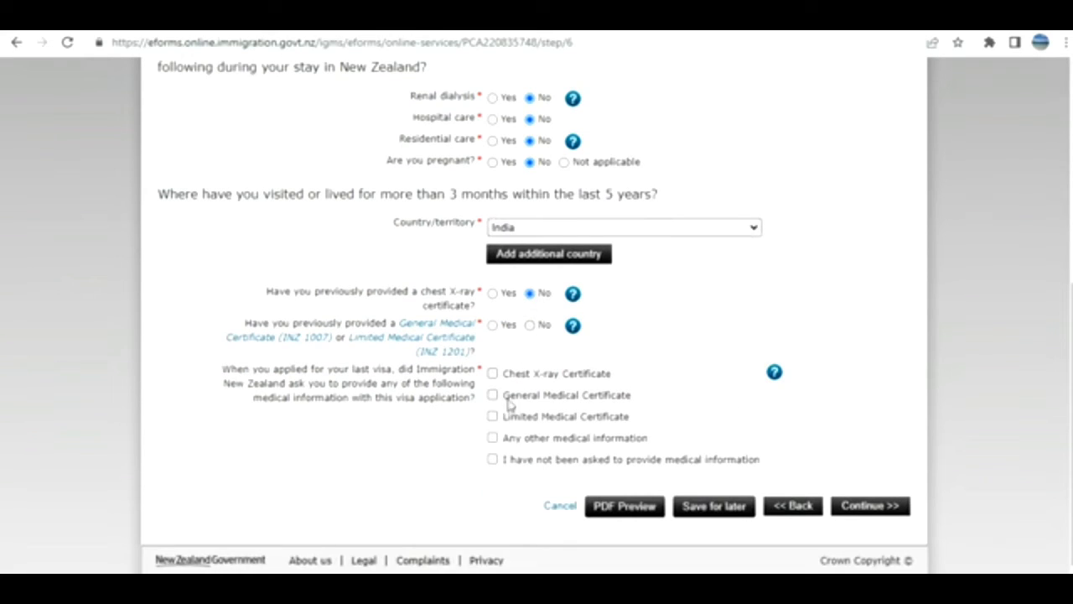
{"action": "left_click", "coordinate": [492, 460]}
{"action": "left_click", "coordinate": [863, 512]}
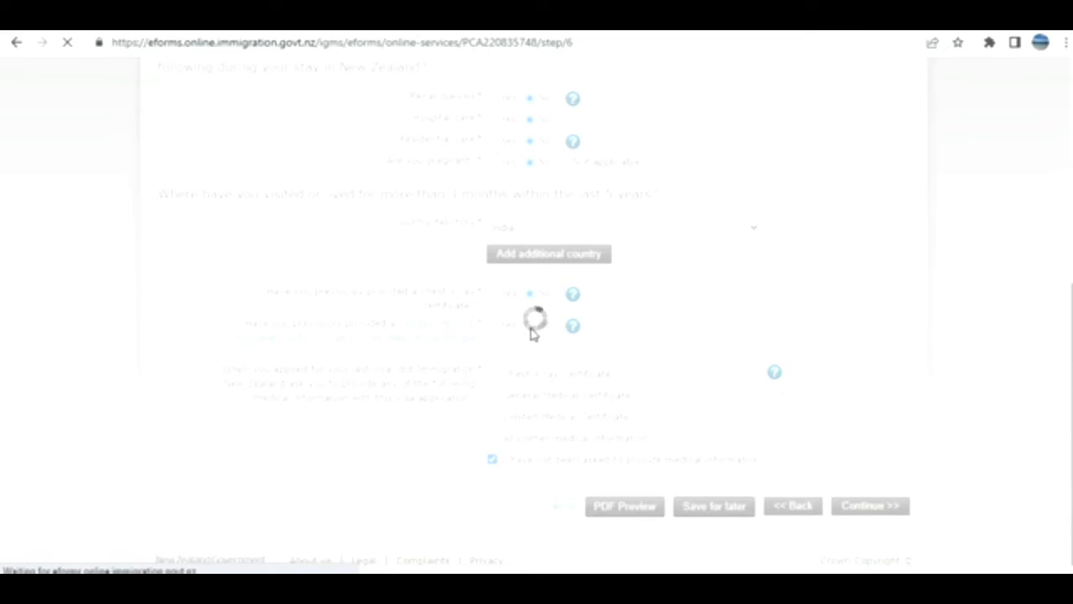
Answer No to all six character questions, including the previously provided police certificate from India, and continue past the character details
{"action": "scroll", "coordinate": [604, 417], "scroll_direction": "down", "scroll_amount": 1}
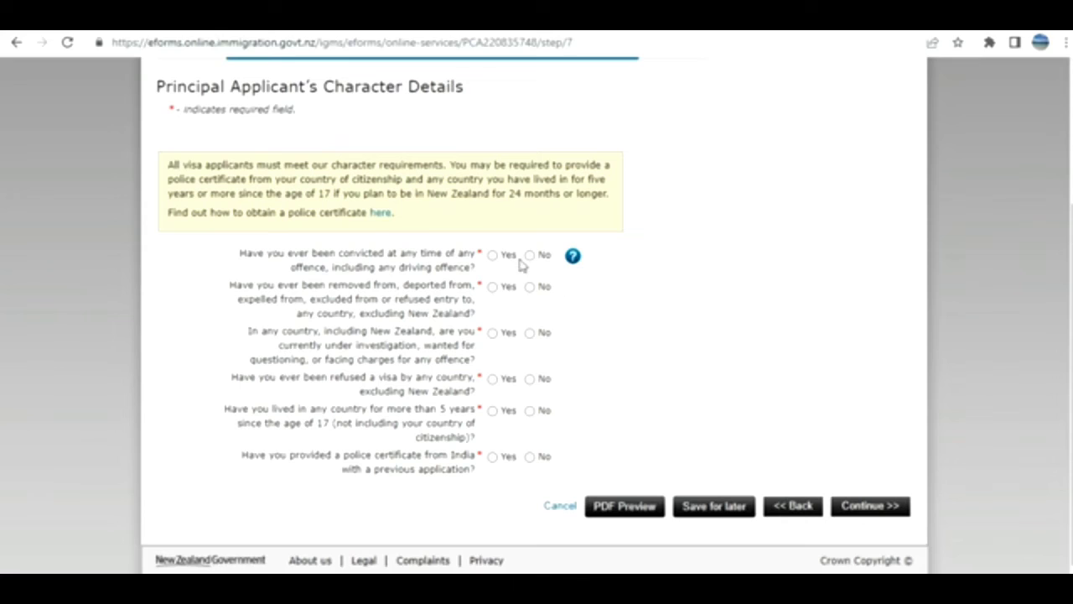
{"action": "left_click", "coordinate": [529, 255]}
{"action": "left_click", "coordinate": [529, 286]}
{"action": "left_click", "coordinate": [529, 333]}
{"action": "left_click", "coordinate": [529, 378]}
{"action": "left_click", "coordinate": [529, 410]}
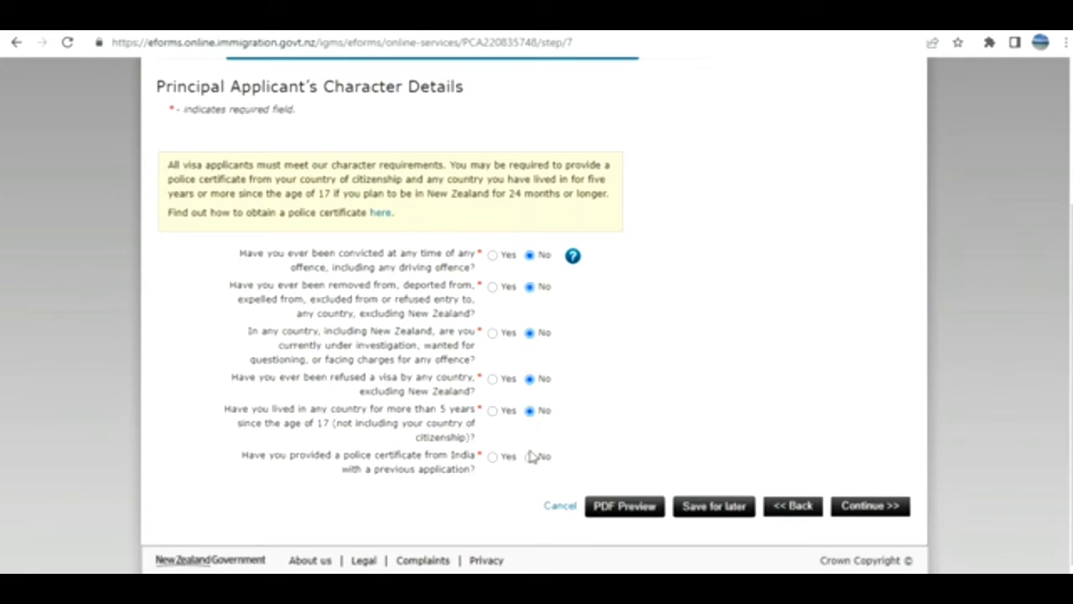
{"action": "left_click", "coordinate": [530, 457]}
{"action": "scroll", "coordinate": [603, 407], "scroll_direction": "up", "scroll_amount": 1}
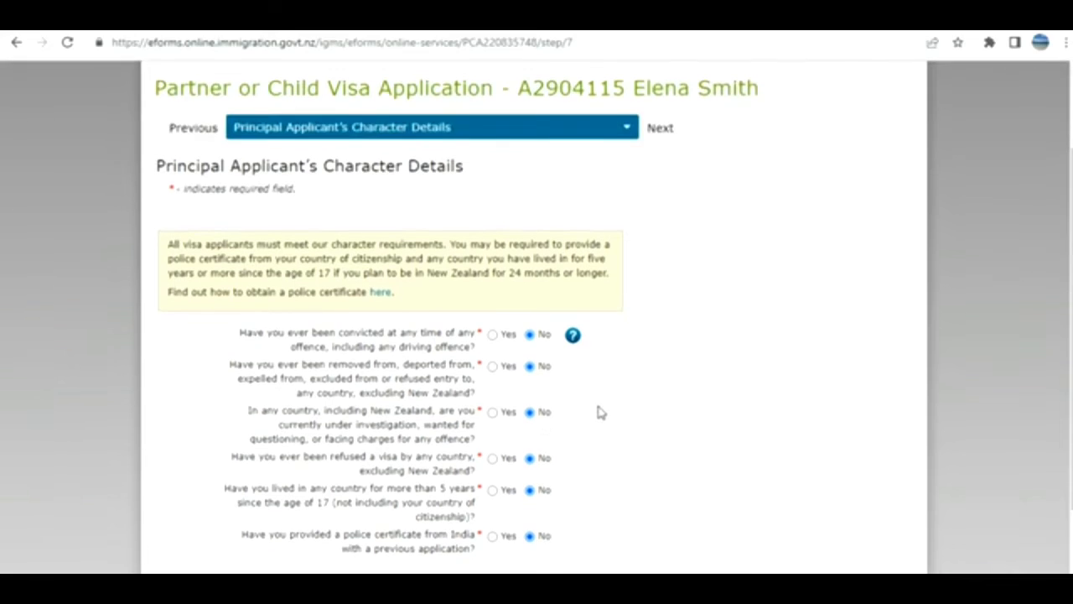
{"action": "scroll", "coordinate": [661, 412], "scroll_direction": "down", "scroll_amount": 1}
{"action": "left_click", "coordinate": [872, 506]}
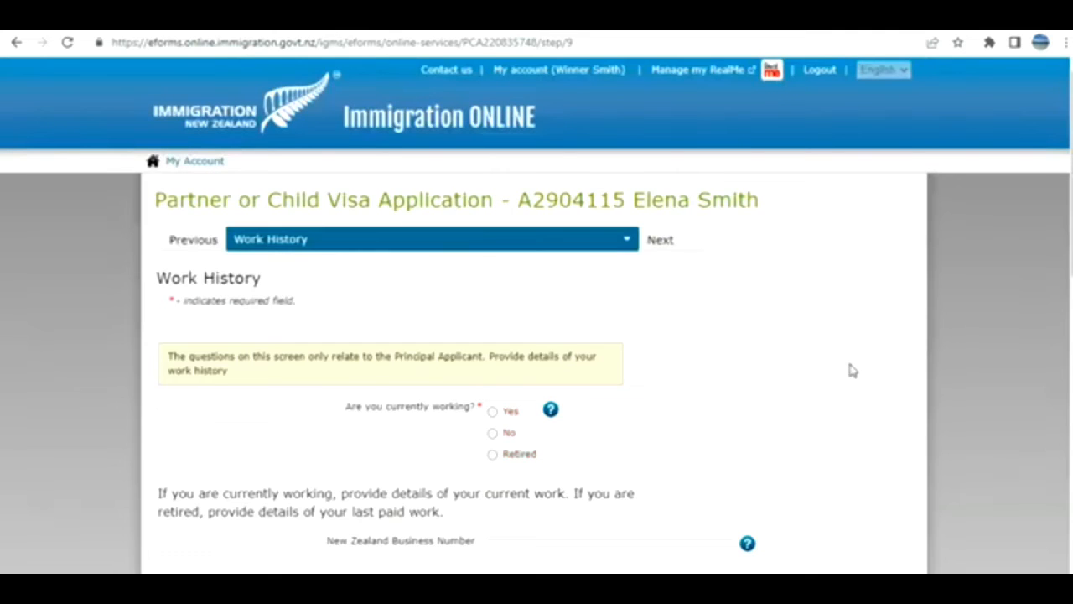
Answer No to currently working in Work History and No to having contacts in New Zealand, continuing past each page
{"action": "scroll", "coordinate": [587, 356], "scroll_direction": "down", "scroll_amount": 2}
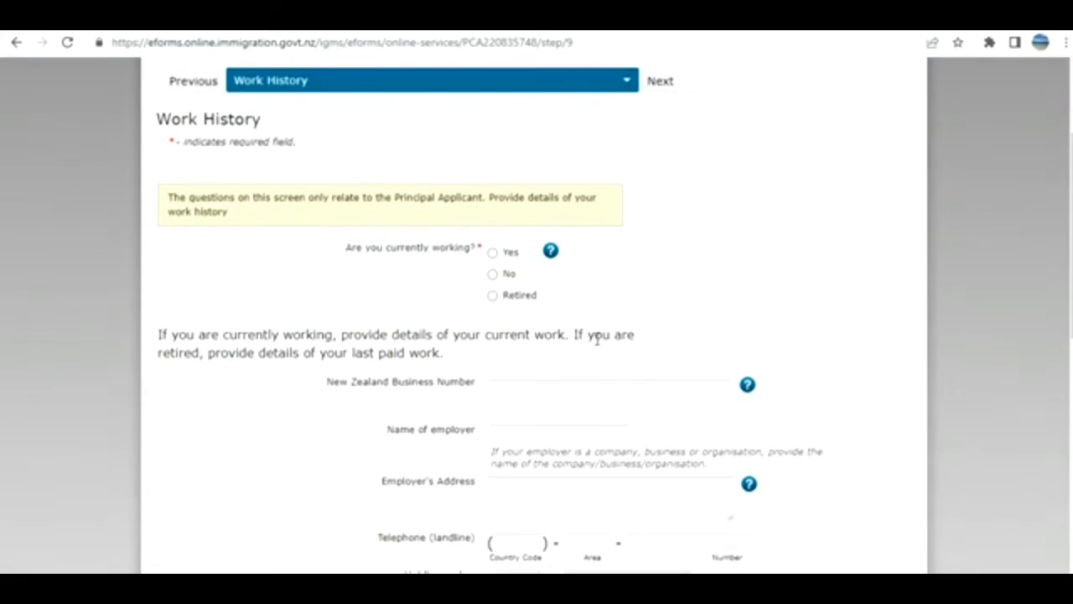
{"action": "left_click", "coordinate": [492, 277]}
{"action": "scroll", "coordinate": [503, 353], "scroll_direction": "down", "scroll_amount": 7}
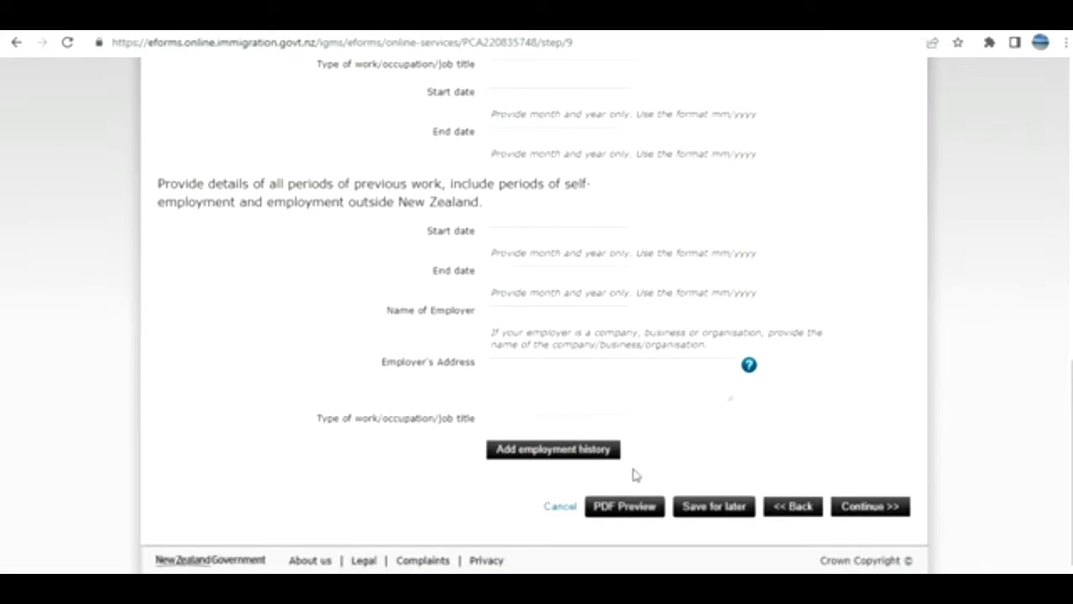
{"action": "left_click", "coordinate": [866, 505]}
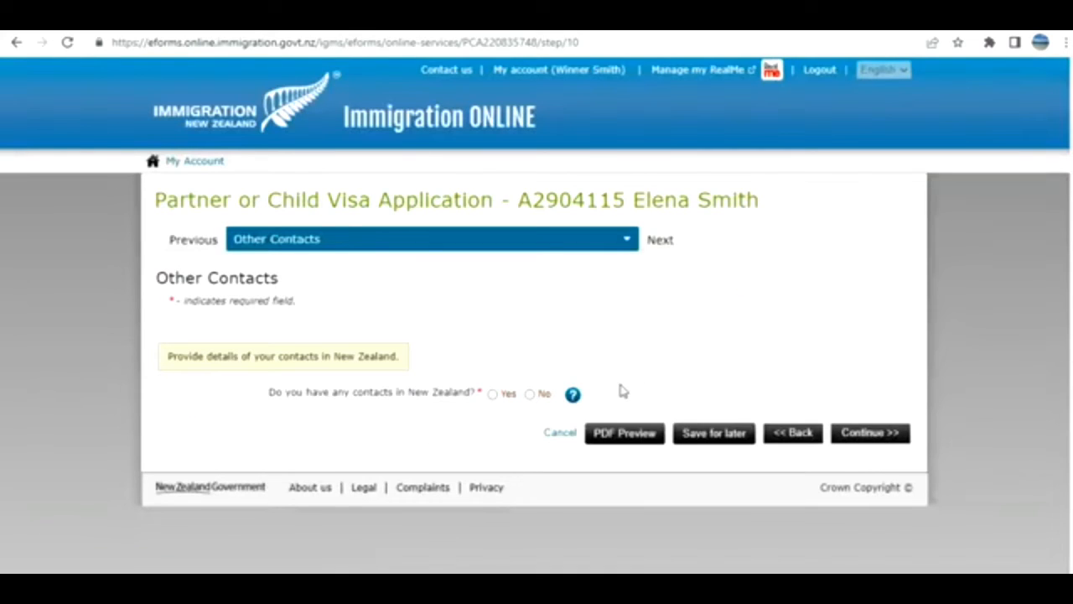
{"action": "left_click", "coordinate": [529, 400]}
{"action": "left_click", "coordinate": [872, 433]}
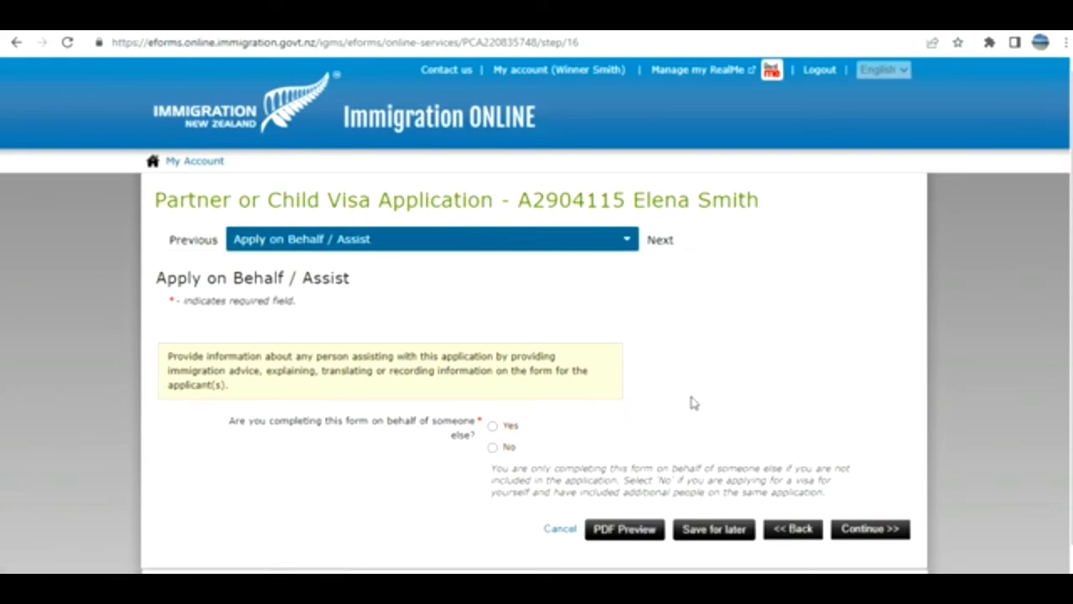
Answer No to completing the form for someone else and to having received immigration advice, and continue to Upload Documents
{"action": "scroll", "coordinate": [587, 398], "scroll_direction": "down", "scroll_amount": 1}
{"action": "left_click", "coordinate": [492, 425]}
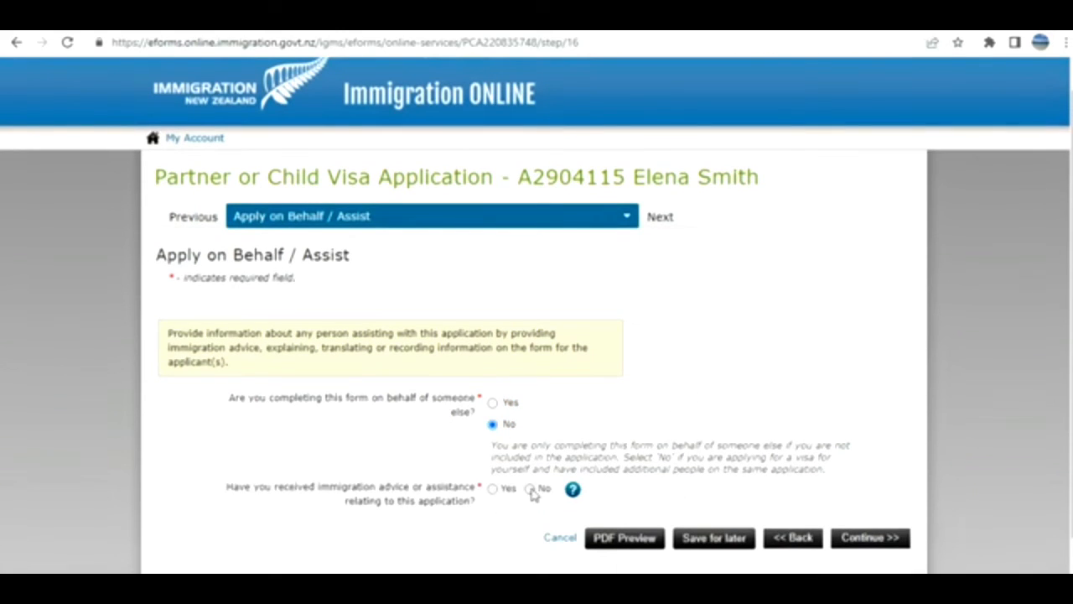
{"action": "left_click", "coordinate": [530, 490]}
{"action": "scroll", "coordinate": [839, 503], "scroll_direction": "down", "scroll_amount": 1}
{"action": "left_click", "coordinate": [889, 508]}
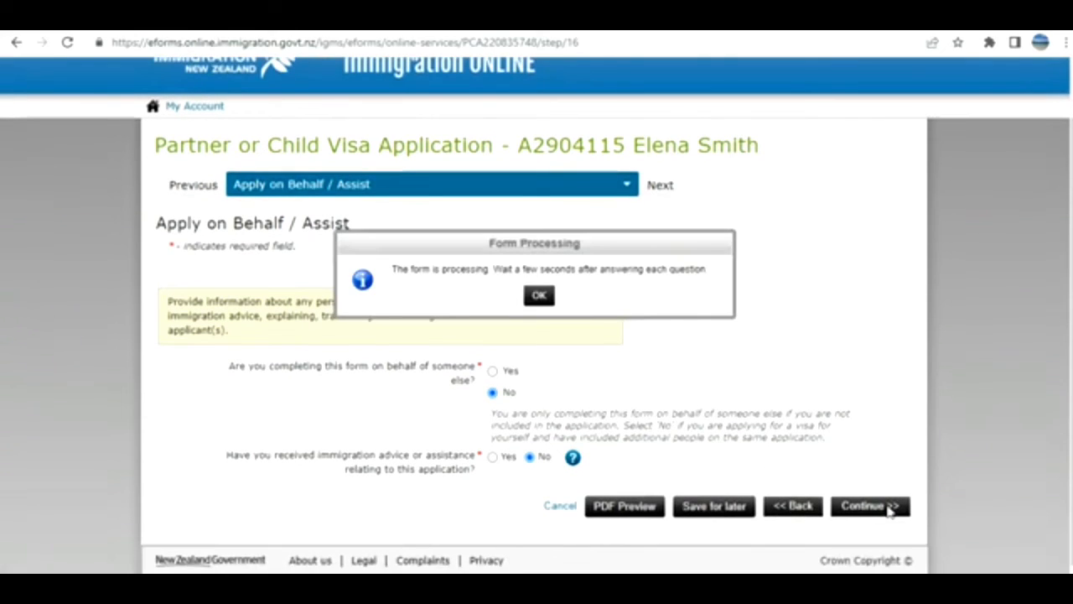
{"action": "left_click", "coordinate": [539, 295]}
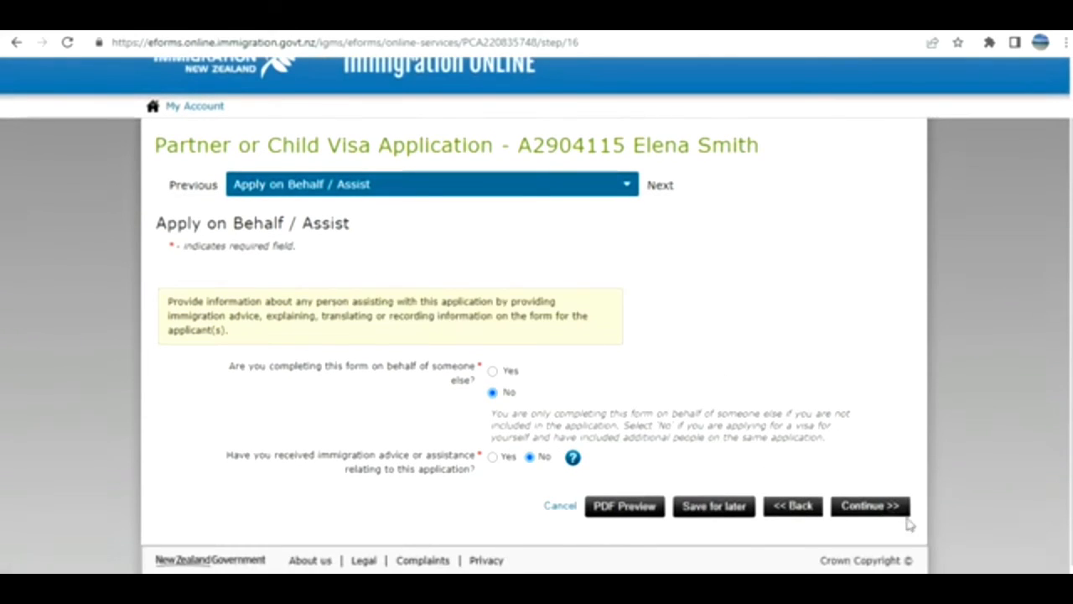
{"action": "left_click", "coordinate": [869, 510]}
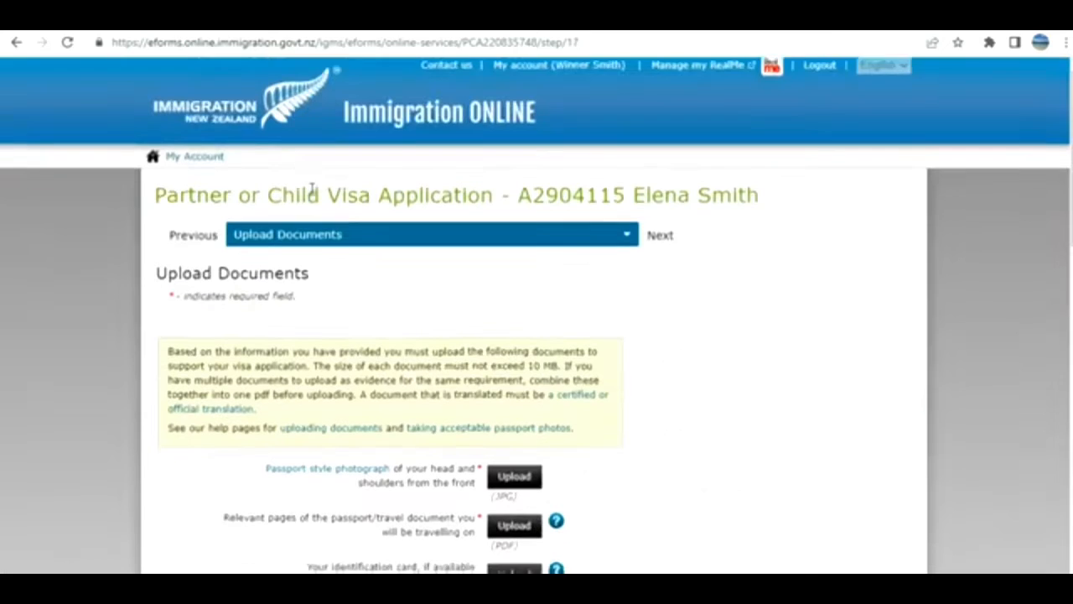
Review the list of required uploads, including the police certificate and partnership evidence, and read the help note on relationship evidence
{"action": "scroll", "coordinate": [315, 189], "scroll_direction": "down", "scroll_amount": 3}
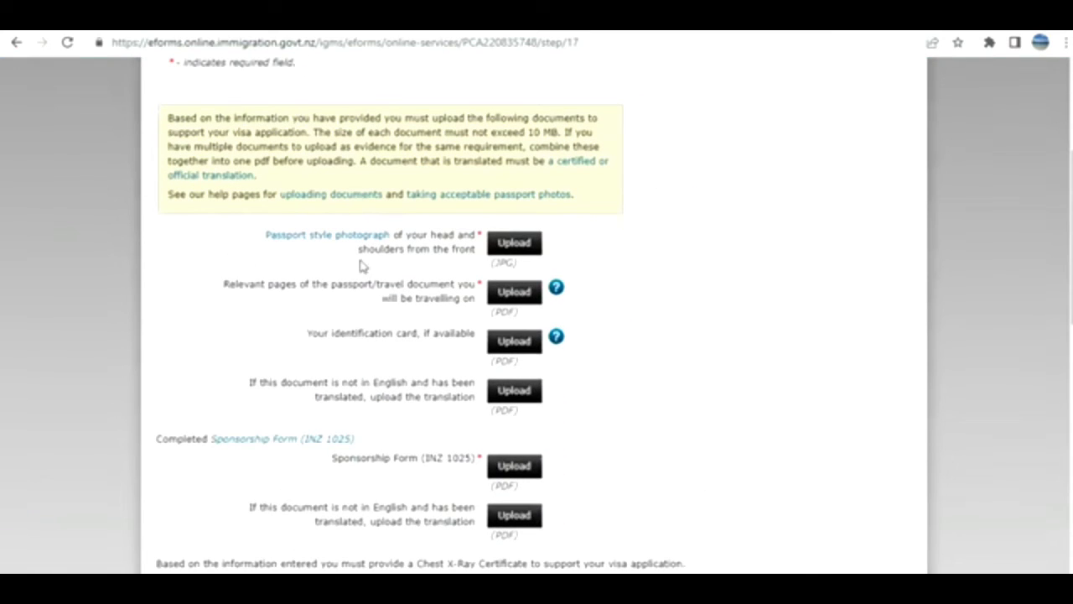
{"action": "scroll", "coordinate": [374, 357], "scroll_direction": "down", "scroll_amount": 1}
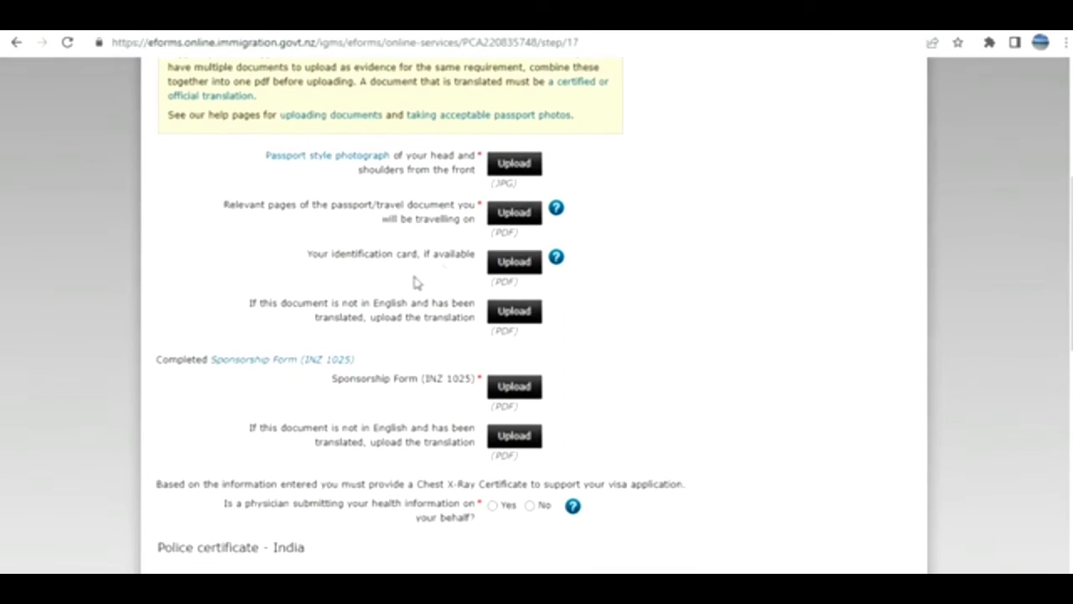
{"action": "scroll", "coordinate": [378, 327], "scroll_direction": "down", "scroll_amount": 2}
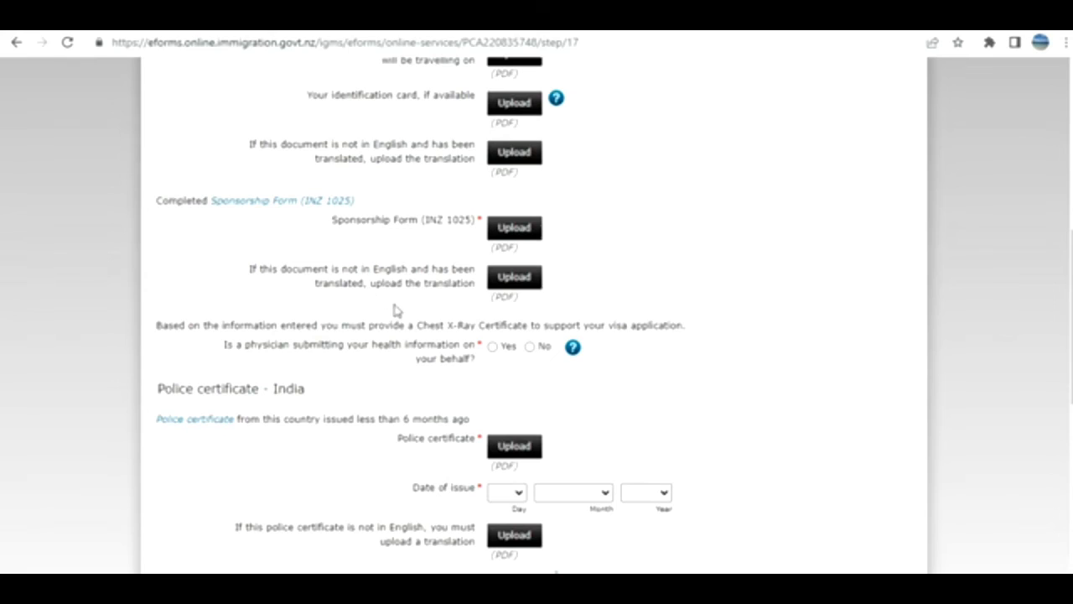
{"action": "scroll", "coordinate": [377, 303], "scroll_direction": "down", "scroll_amount": 1}
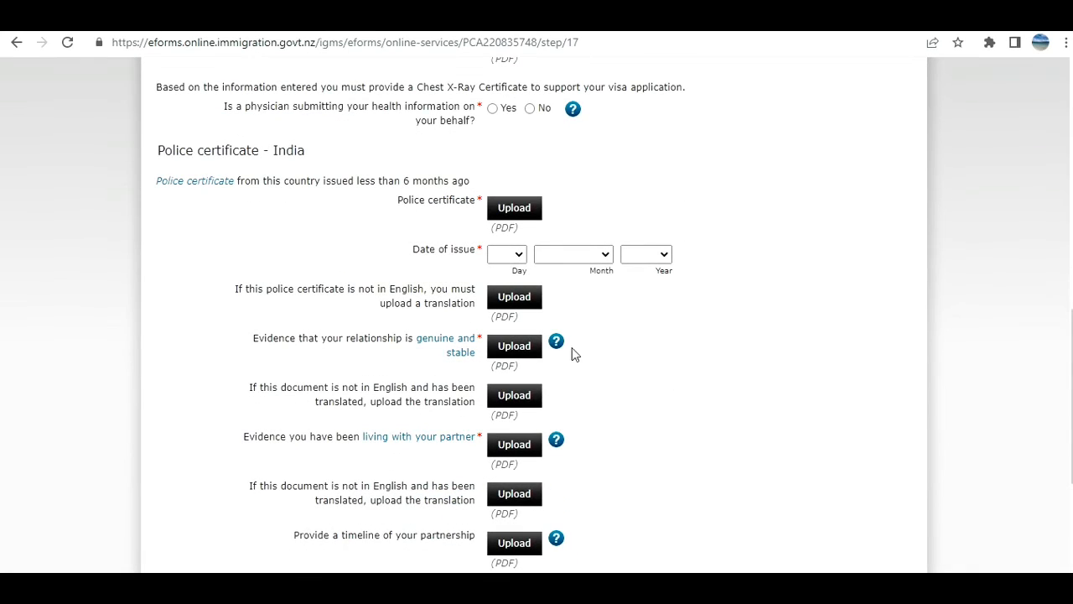
{"action": "scroll", "coordinate": [534, 403], "scroll_direction": "down", "scroll_amount": 2}
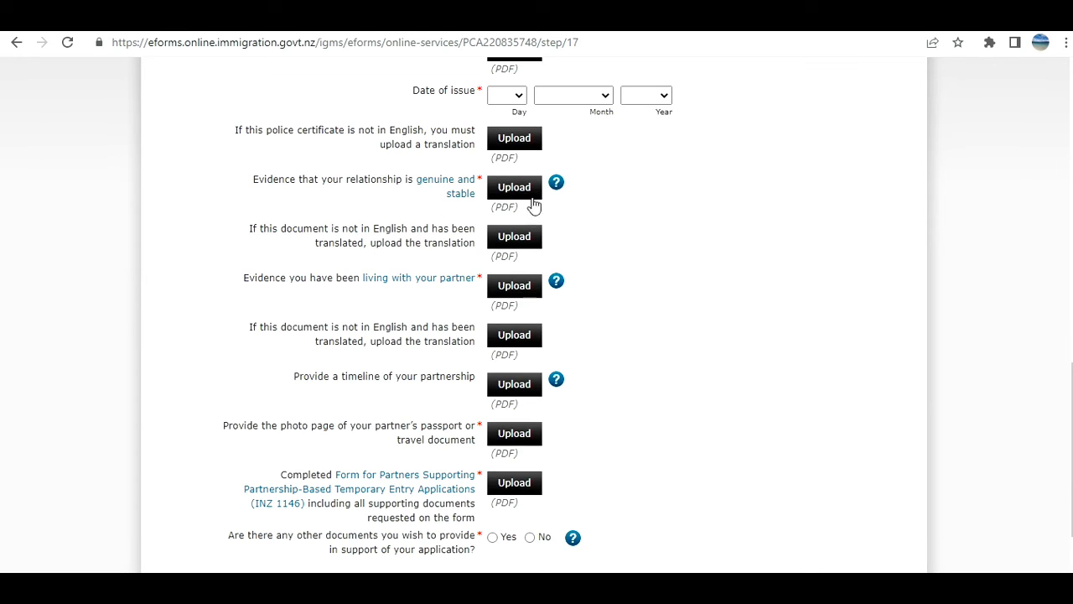
{"action": "mouse_move", "coordinate": [553, 197]}
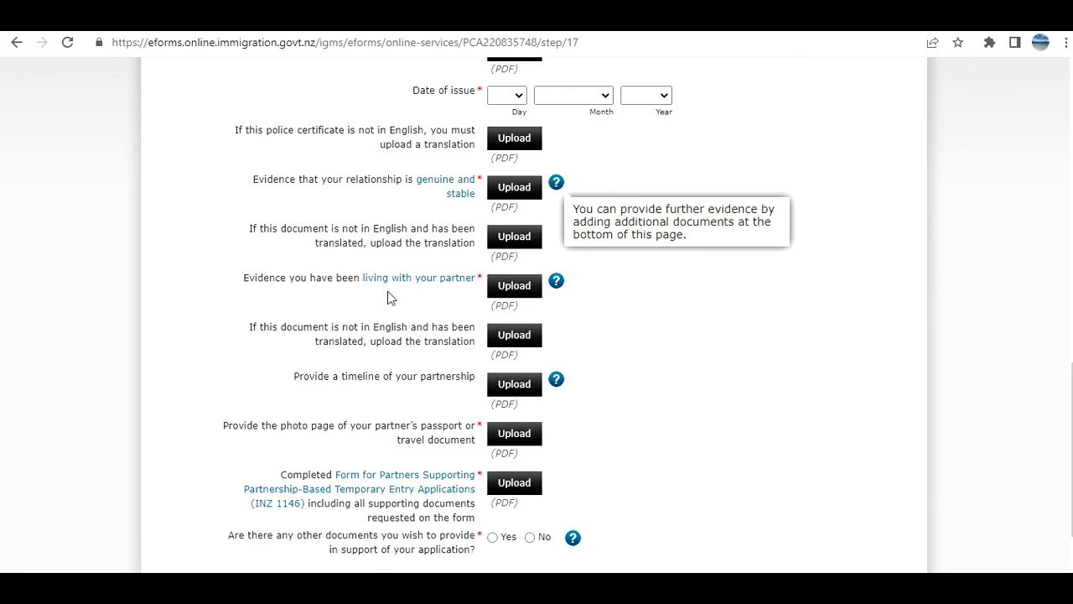
{"action": "scroll", "coordinate": [389, 298], "scroll_direction": "down", "scroll_amount": 1}
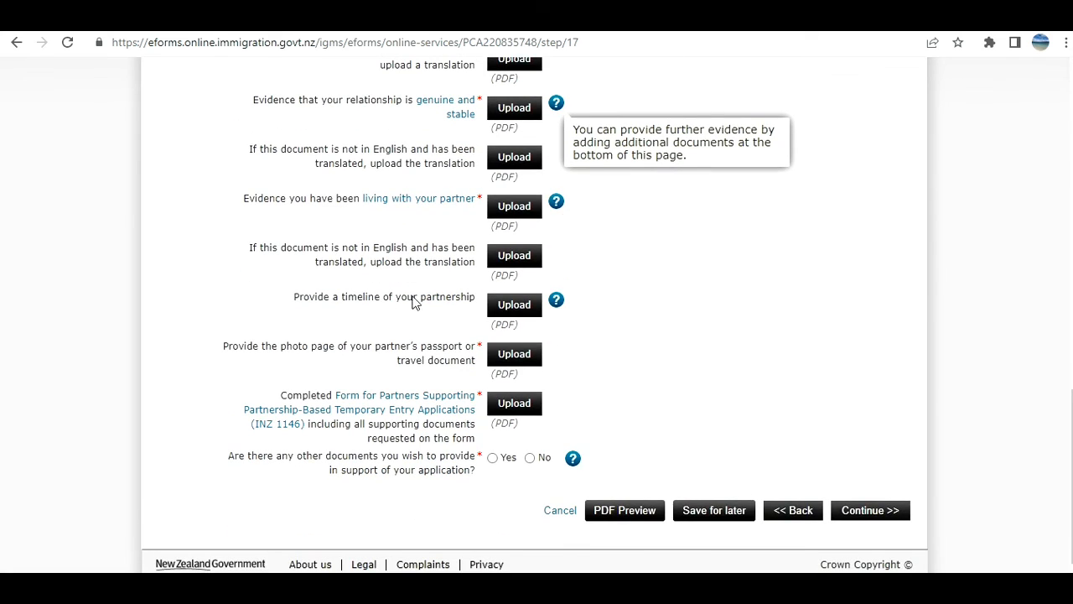
{"action": "scroll", "coordinate": [443, 308], "scroll_direction": "down", "scroll_amount": 1}
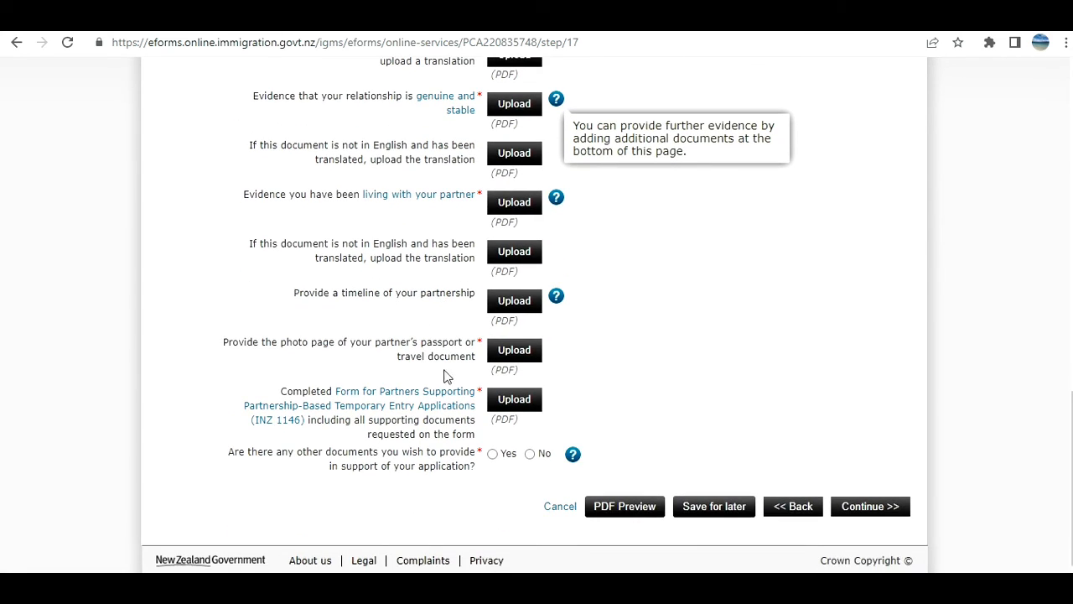
Answer Yes to providing other supporting documents and look over the additional document fields
{"action": "left_click", "coordinate": [458, 349]}
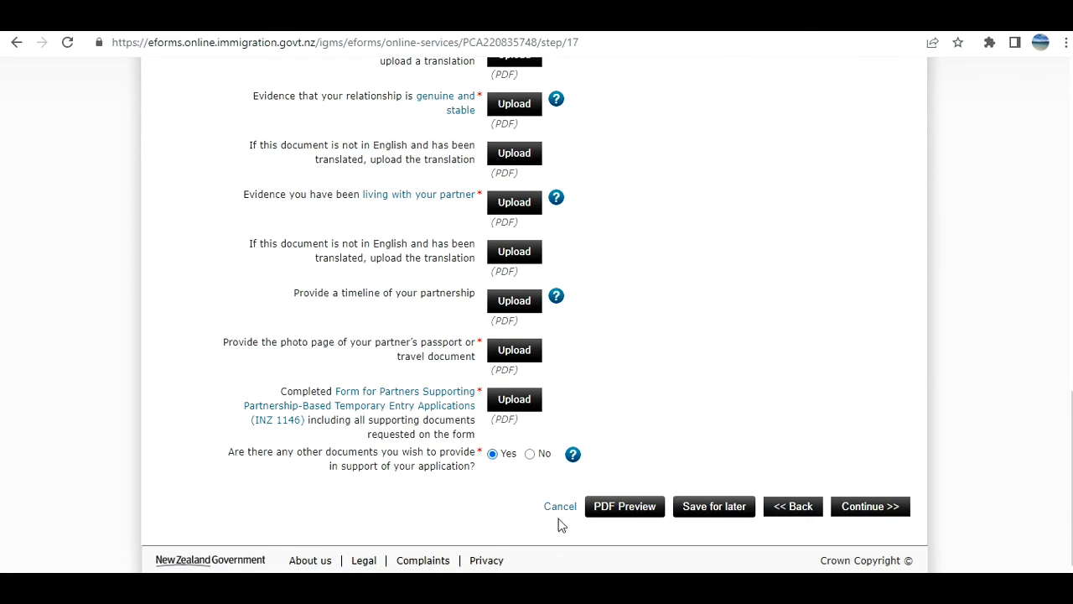
{"action": "scroll", "coordinate": [714, 345], "scroll_direction": "up", "scroll_amount": 14}
{"action": "scroll", "coordinate": [712, 345], "scroll_direction": "down", "scroll_amount": 14}
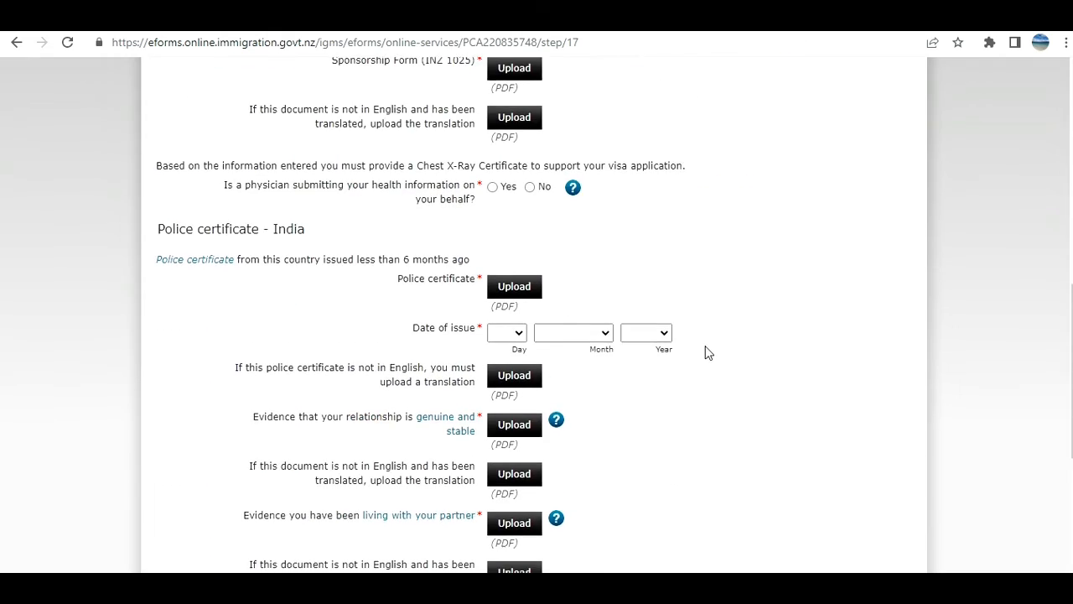
{"action": "scroll", "coordinate": [714, 356], "scroll_direction": "up", "scroll_amount": 12}
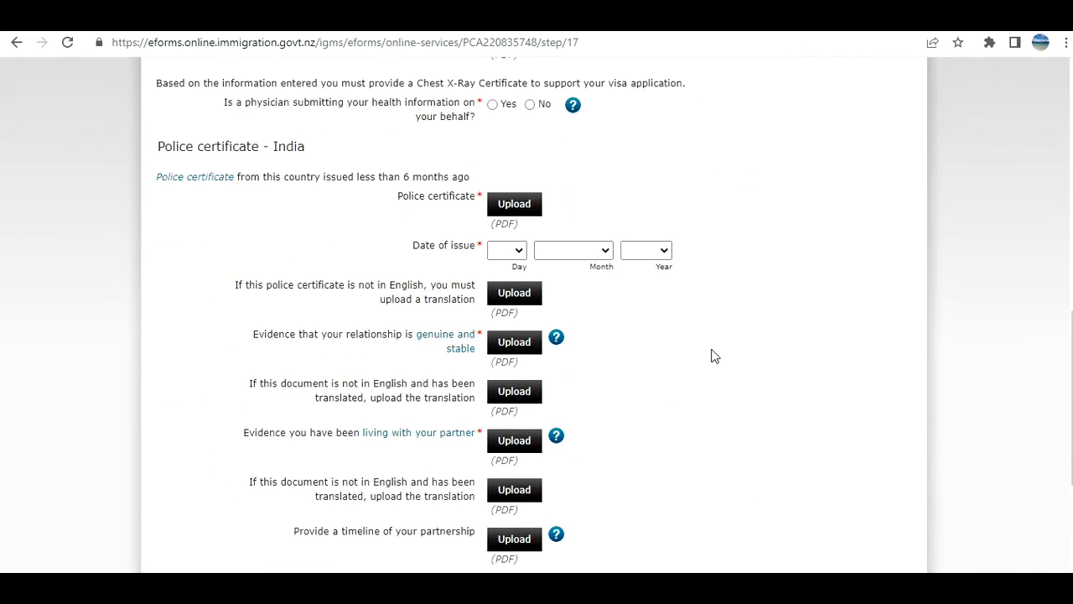
{"action": "scroll", "coordinate": [715, 359], "scroll_direction": "down", "scroll_amount": 12}
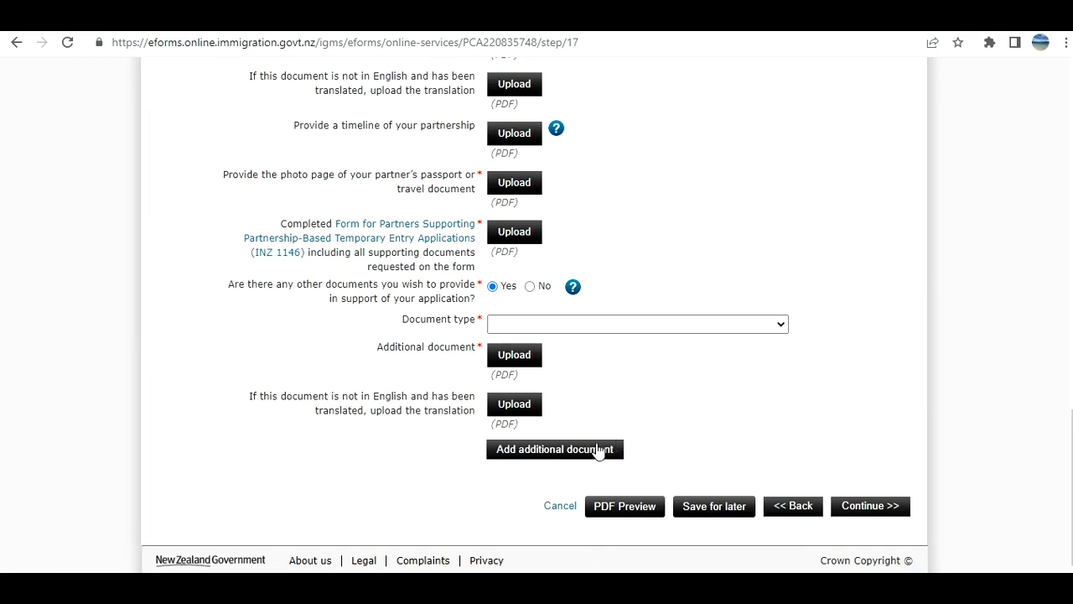
Check the completion status of each application section and look through the upload requirements again
{"action": "scroll", "coordinate": [599, 431], "scroll_direction": "up", "scroll_amount": 4}
{"action": "scroll", "coordinate": [599, 431], "scroll_direction": "up", "scroll_amount": 10}
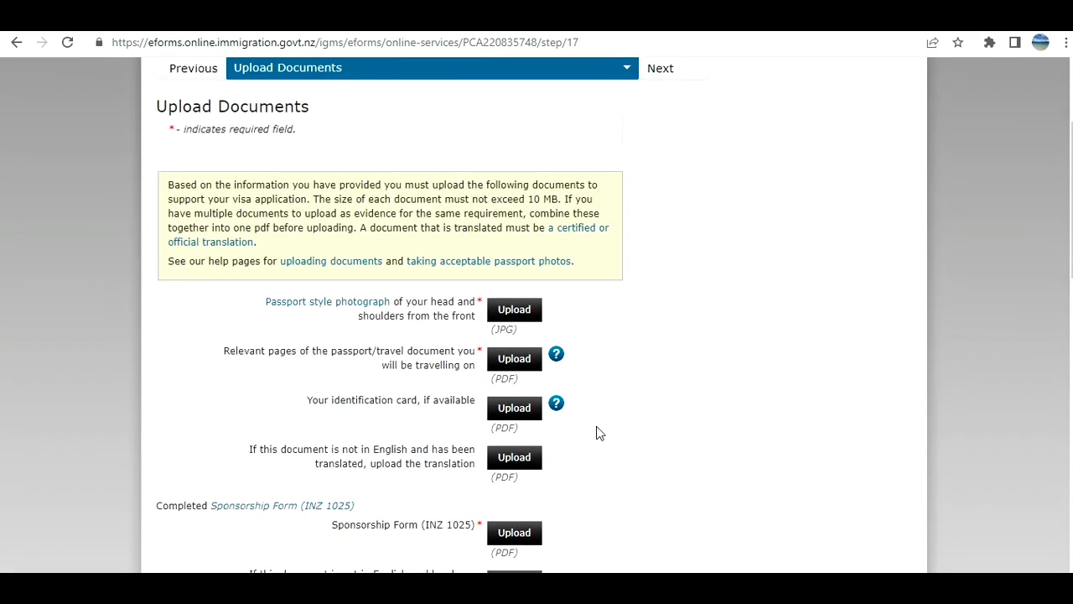
{"action": "left_click", "coordinate": [626, 240]}
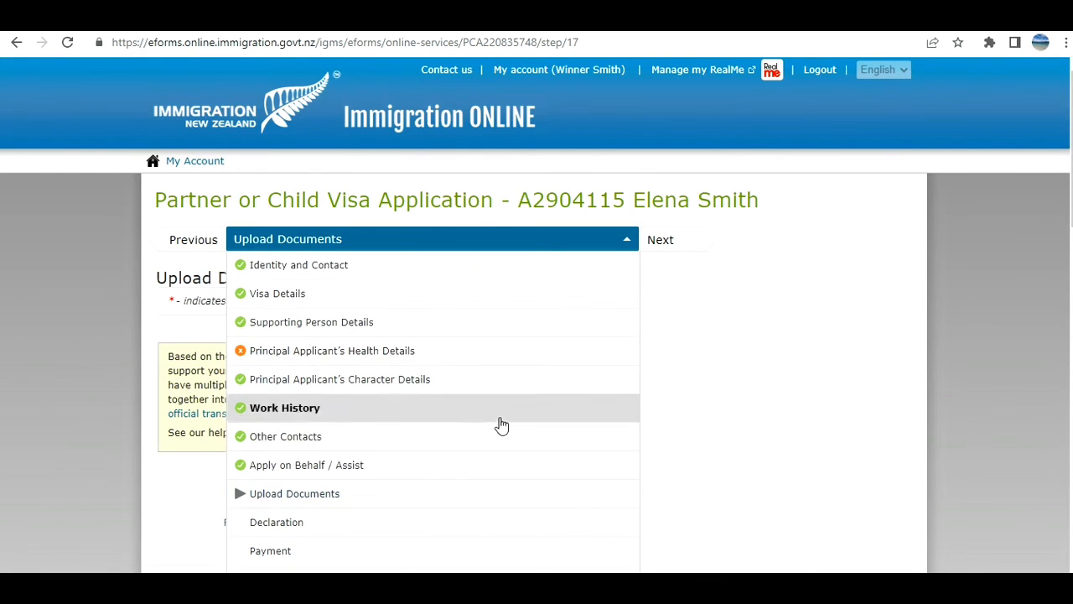
{"action": "scroll", "coordinate": [498, 426], "scroll_direction": "down", "scroll_amount": 1}
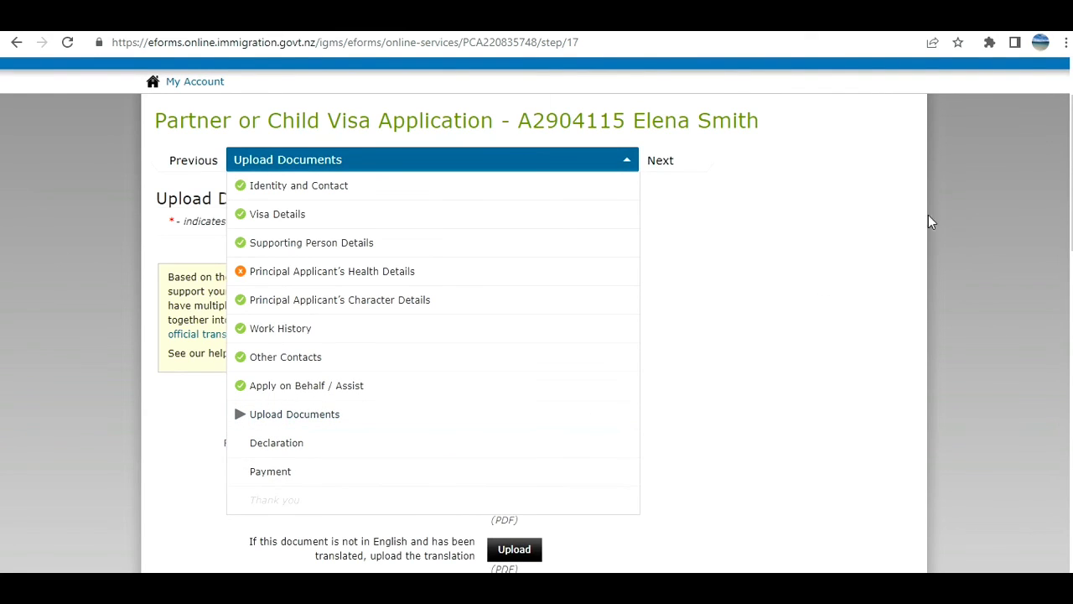
{"action": "left_click", "coordinate": [843, 300]}
{"action": "scroll", "coordinate": [843, 244], "scroll_direction": "down", "scroll_amount": 10}
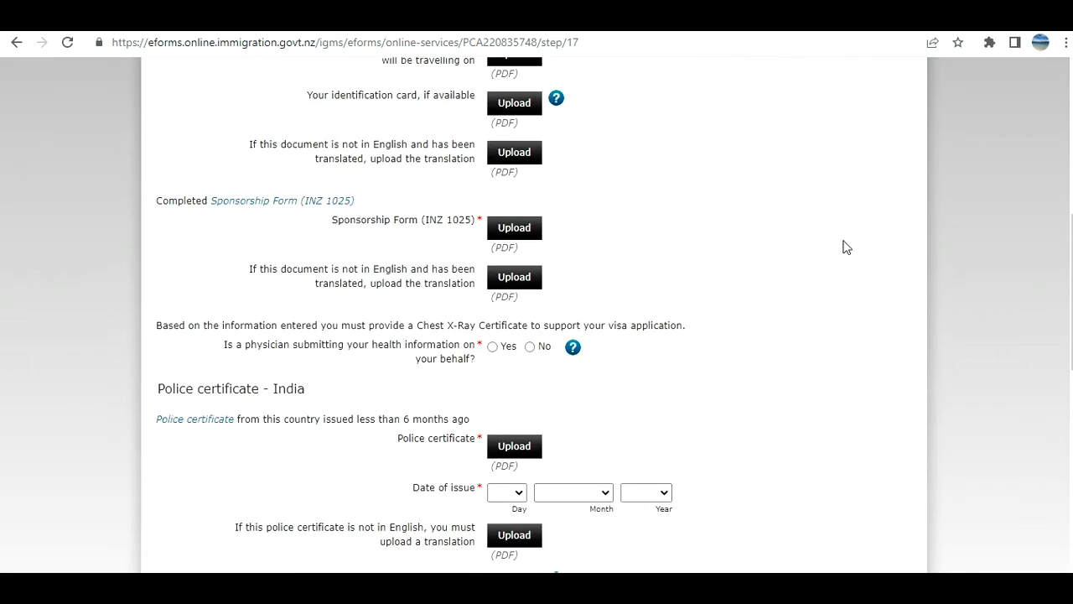
{"action": "scroll", "coordinate": [844, 238], "scroll_direction": "down", "scroll_amount": 3}
{"action": "scroll", "coordinate": [842, 235], "scroll_direction": "up", "scroll_amount": 15}
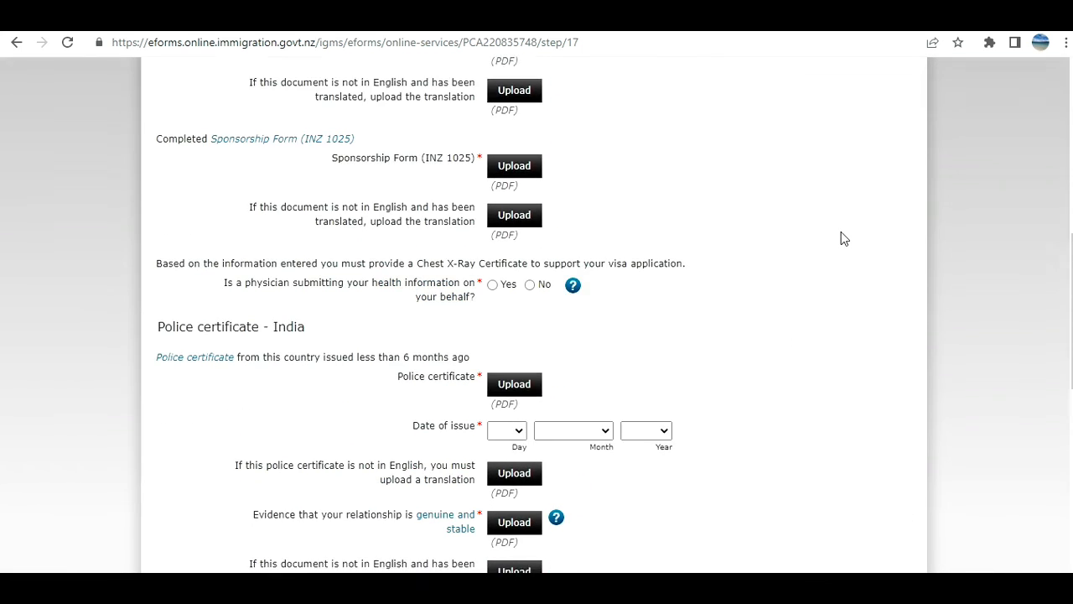